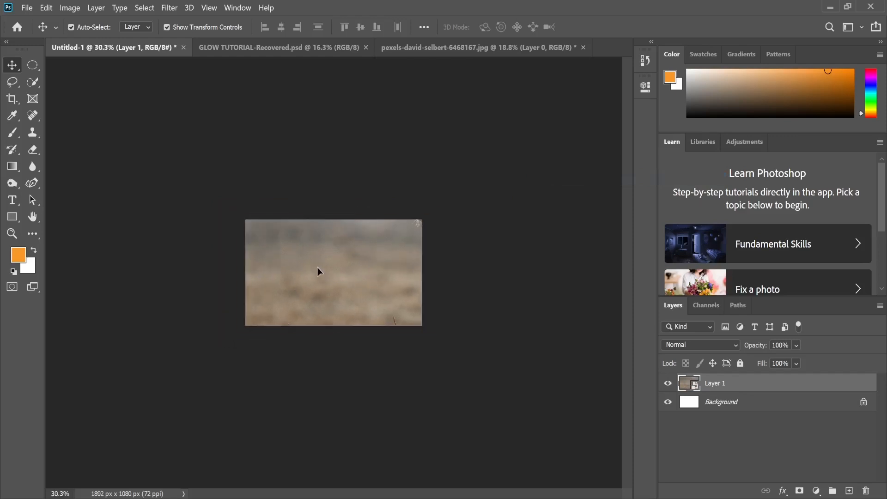
# Step: Scale down and position the deer photo on Layer 1 so the whole deer fits the canvas
pyautogui.hotkey('ctrl', 't')
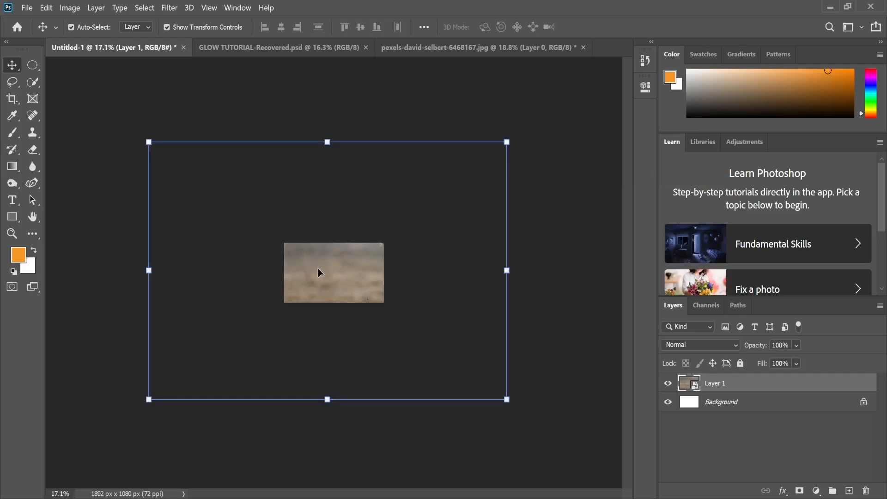
pyautogui.moveTo(507, 142); pyautogui.dragTo(380, 233)
pyautogui.moveTo(337, 250); pyautogui.dragTo(341, 253)
pyautogui.moveTo(387, 235); pyautogui.dragTo(390, 237)
pyautogui.press('Return')
pyautogui.scroll(7, 390, 238)
pyautogui.moveTo(470, 213)
pyautogui.mouseDown()
pyautogui.moveTo(456, 218)
pyautogui.moveTo(466, 219)
pyautogui.mouseUp()
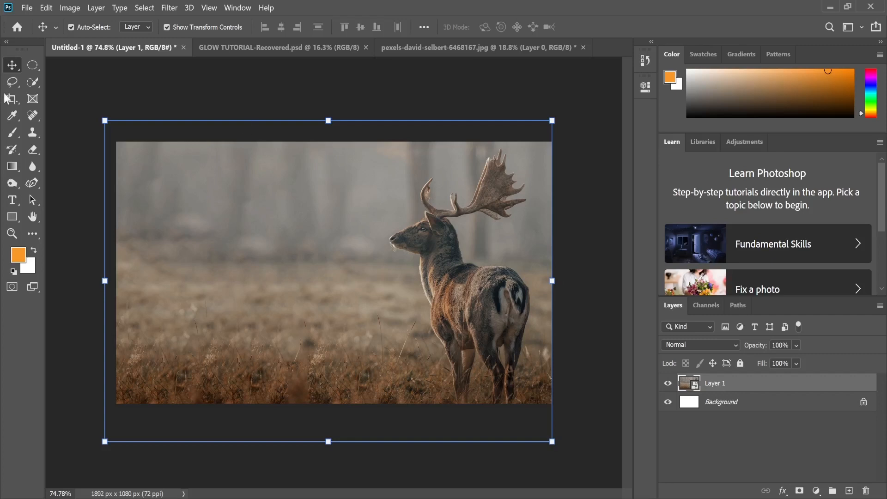
# Step: Choose the Quick Selection tool and select the deer automatically as the photo's subject
pyautogui.moveTo(32, 82); pyautogui.dragTo(57, 95)
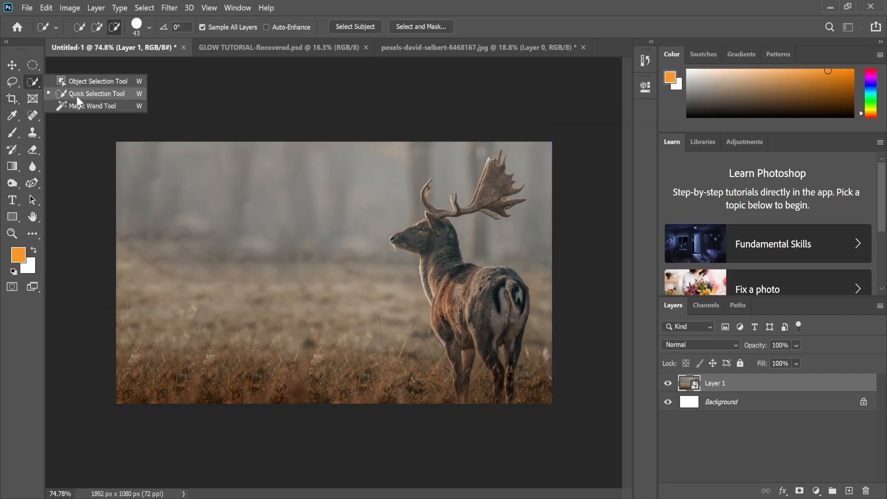
pyautogui.click(144, 8)
pyautogui.click(153, 153)
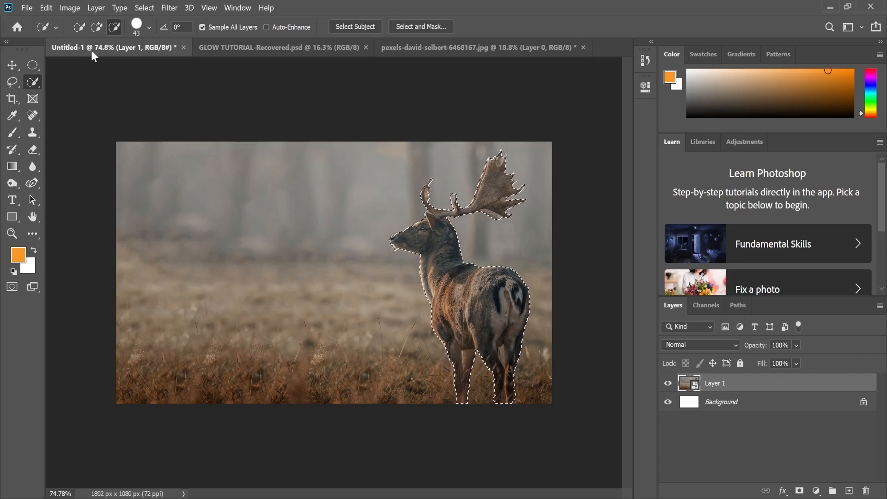
# Step: Subtract the antlers from the deer selection and copy the remaining body to a new layer
pyautogui.moveTo(422, 208)
pyautogui.mouseDown()
pyautogui.moveTo(485, 217)
pyautogui.moveTo(476, 207)
pyautogui.mouseUp()
pyautogui.moveTo(429, 192)
pyautogui.mouseDown()
pyautogui.moveTo(475, 203)
pyautogui.moveTo(501, 190)
pyautogui.moveTo(508, 171)
pyautogui.mouseUp()
pyautogui.scroll(3, 417, 235)
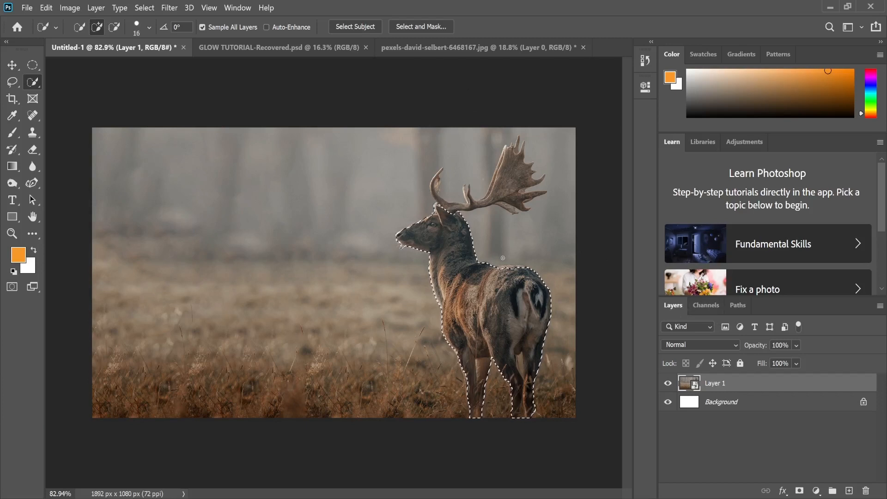
pyautogui.hotkey('ctrl', 'j')
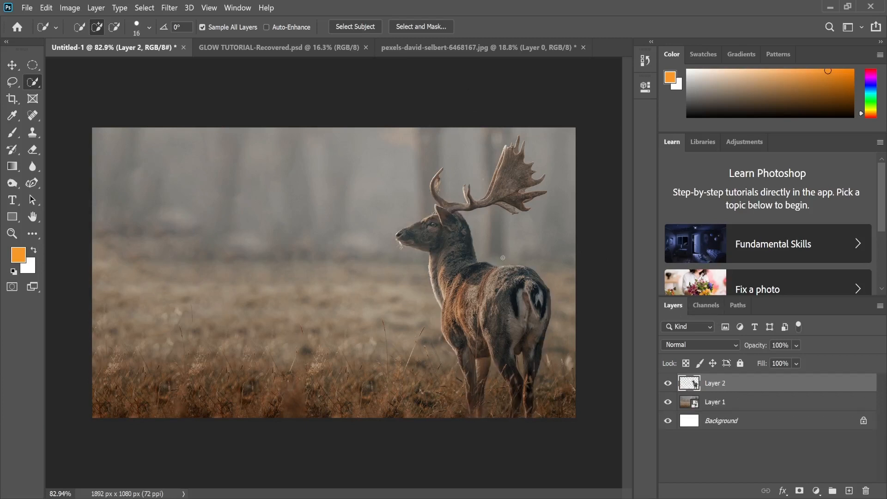
# Step: Check the deer body cutout with Layer 1 hidden and rename the cutout layer as body
pyautogui.click(668, 402)
pyautogui.click(669, 402)
pyautogui.doubleClick(712, 383)
pyautogui.press('BackSpace')
pyautogui.write('body')
pyautogui.press('Return')
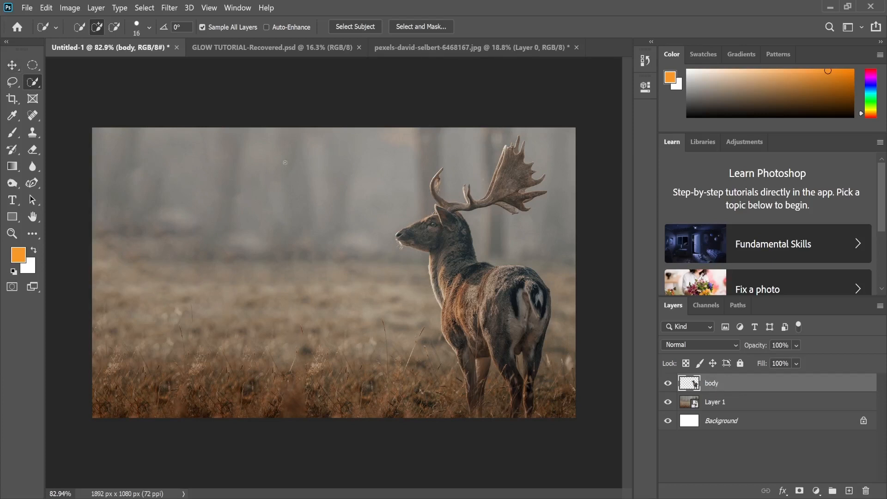
# Step: Select the deer again on Layer 1 and subtract its body so only the antlers are selected
pyautogui.click(721, 402)
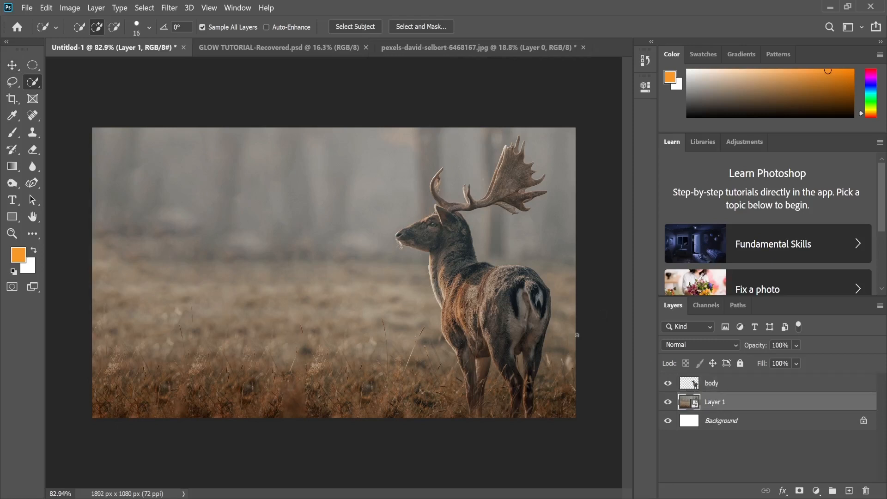
pyautogui.click(140, 7)
pyautogui.click(207, 146)
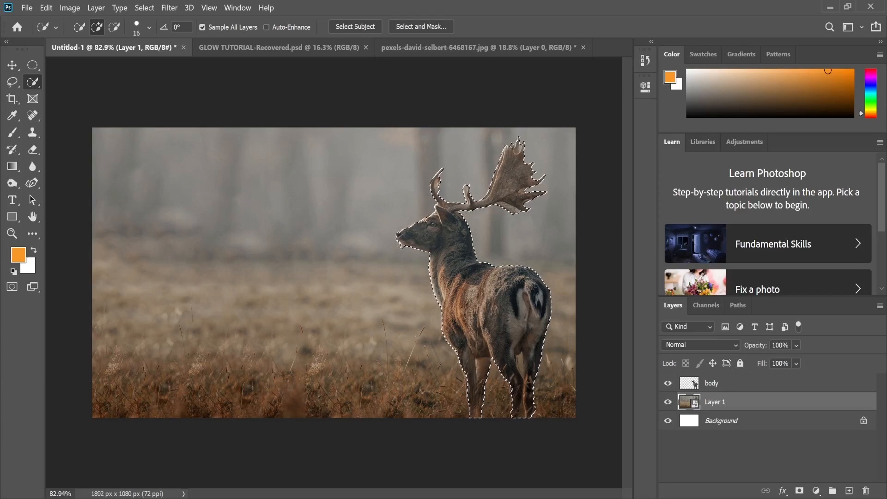
pyautogui.click(114, 27)
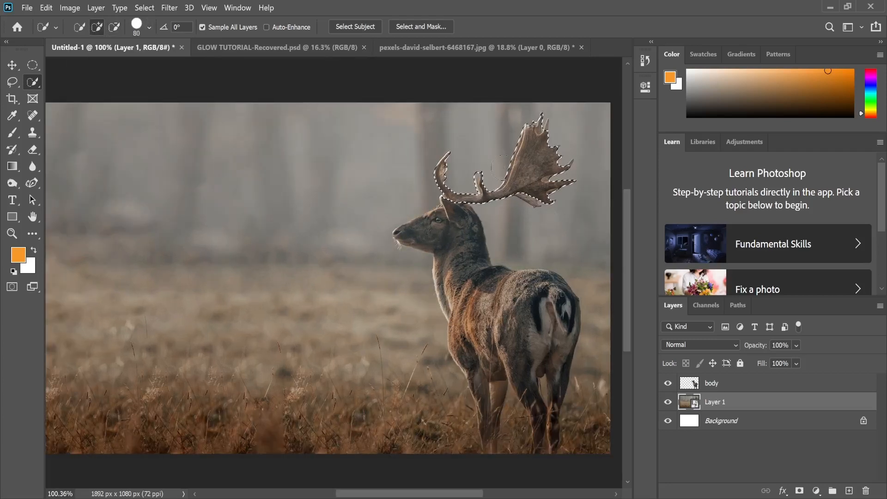
# Step: Set the selection brush size to 17 px and refine the antler selection by subtracting the background between the two small tines
pyautogui.click(148, 27)
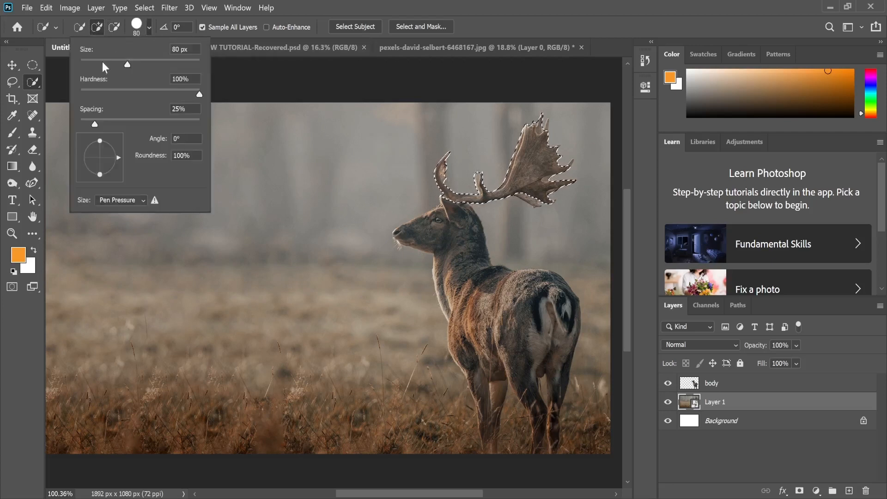
pyautogui.moveTo(104, 65); pyautogui.dragTo(90, 65)
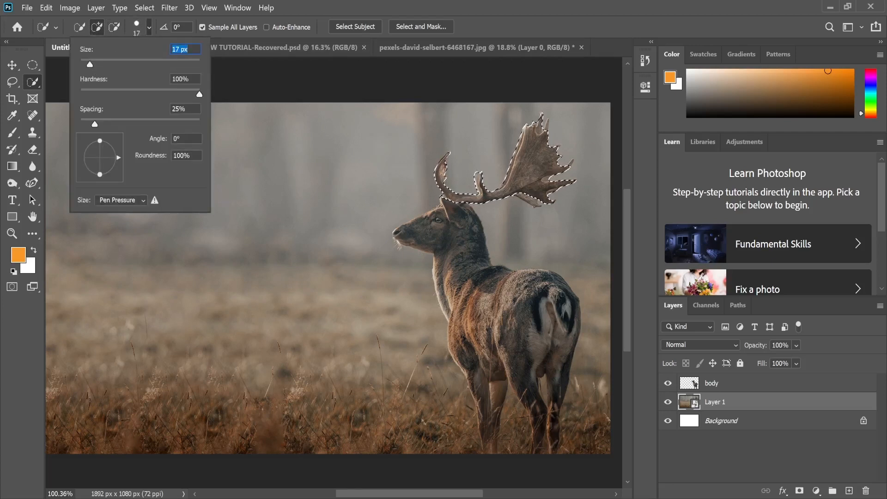
pyautogui.press('Return')
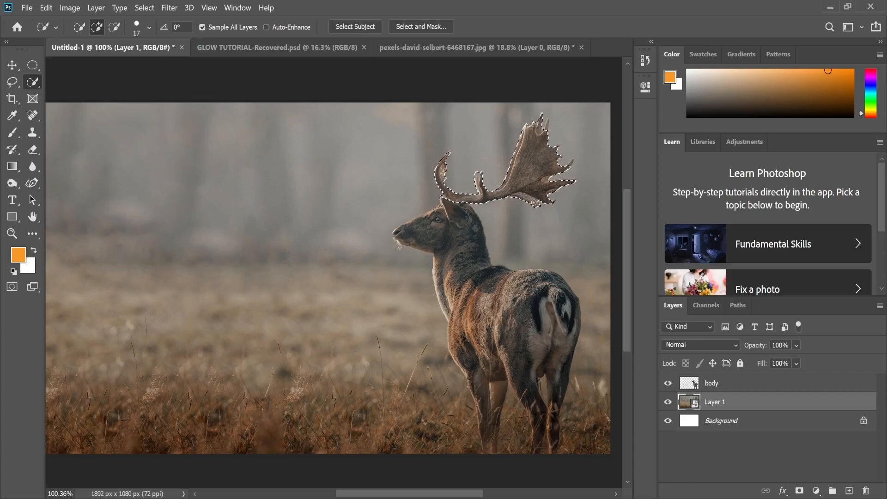
pyautogui.scroll(16, 534, 203)
pyautogui.scroll(4, 323, 204)
pyautogui.moveTo(321, 198); pyautogui.dragTo(324, 124)
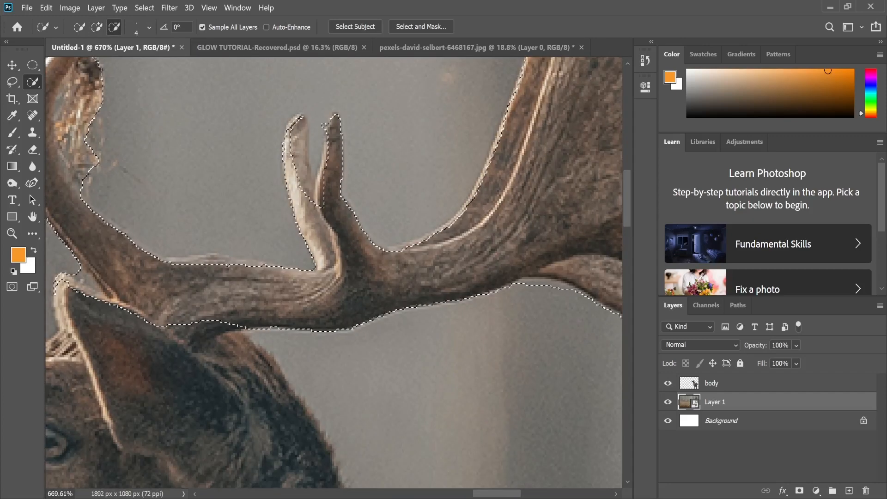
pyautogui.scroll(-8, 324, 123)
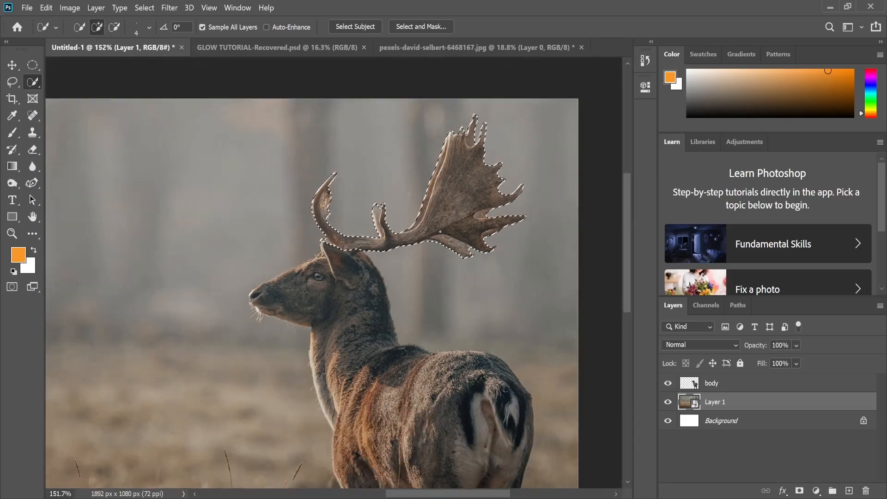
# Step: Refine the antler selection in Select and Mask with a 0.6 px feather and Decontaminate Colors enabled
pyautogui.click(408, 26)
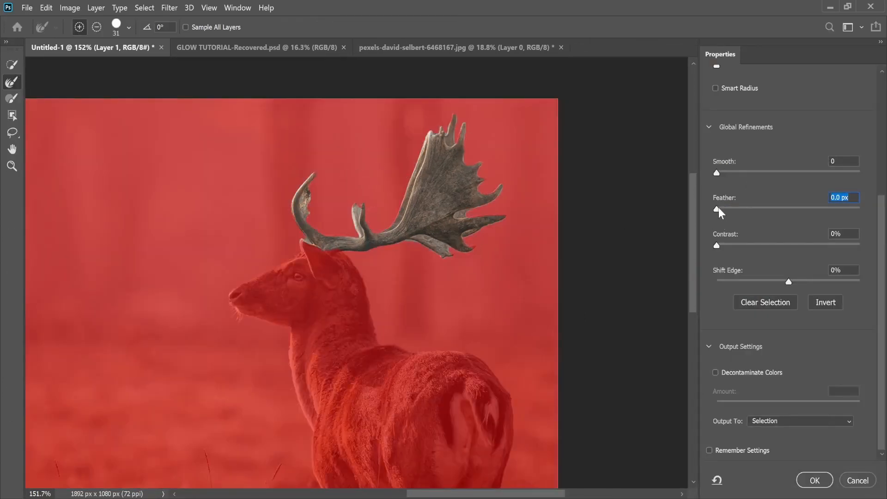
pyautogui.moveTo(722, 209); pyautogui.dragTo(724, 211)
pyautogui.click(716, 373)
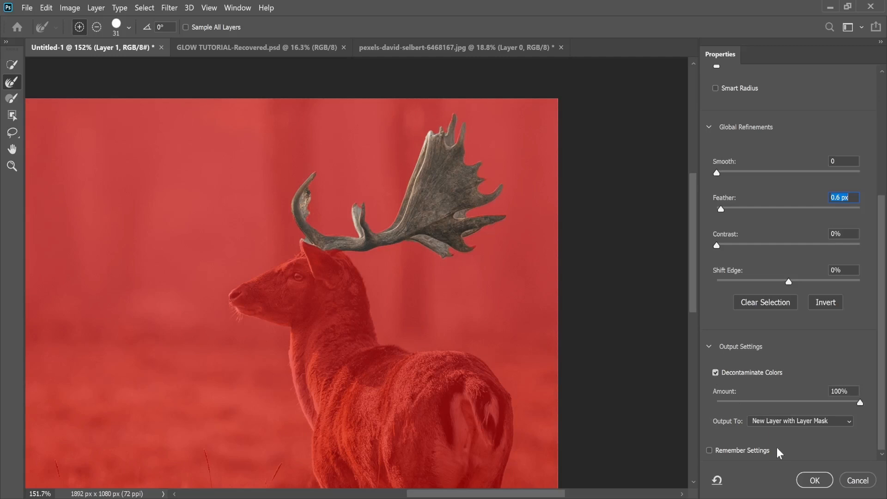
pyautogui.click(812, 480)
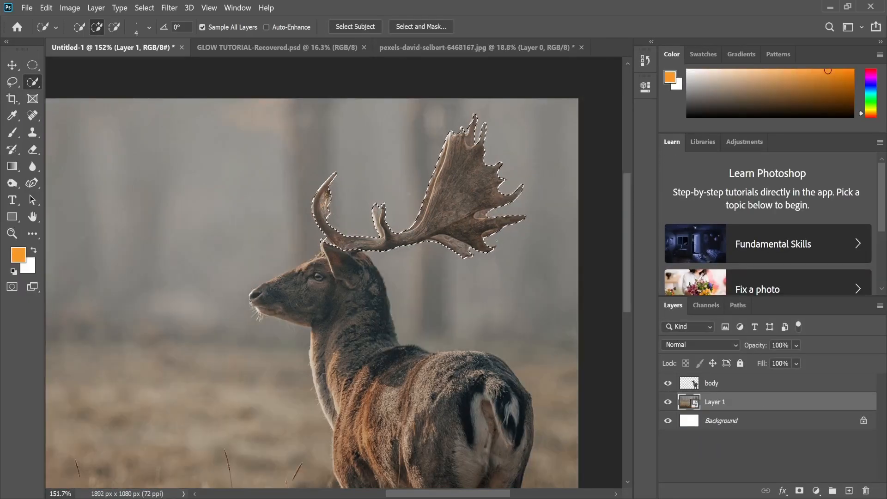
# Step: Copy the selected antlers to a new layer and check the cutout with Layer 1 hidden
pyautogui.hotkey('ctrl', 'j')
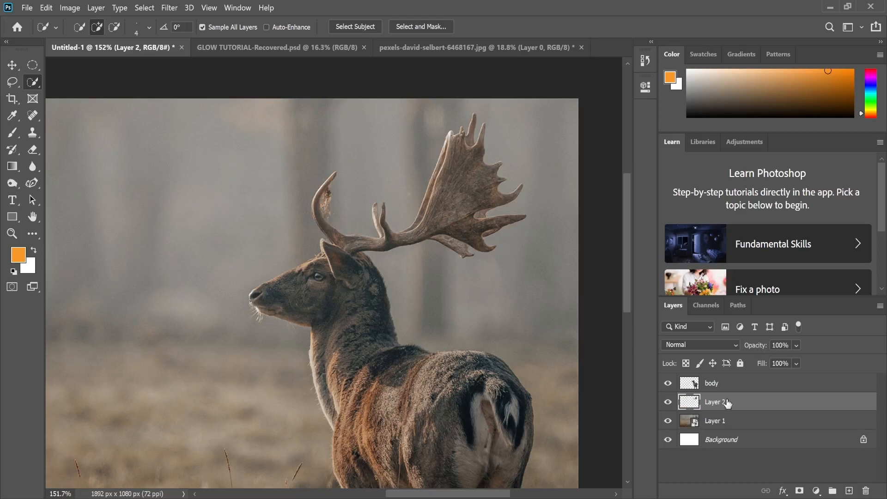
pyautogui.click(668, 421)
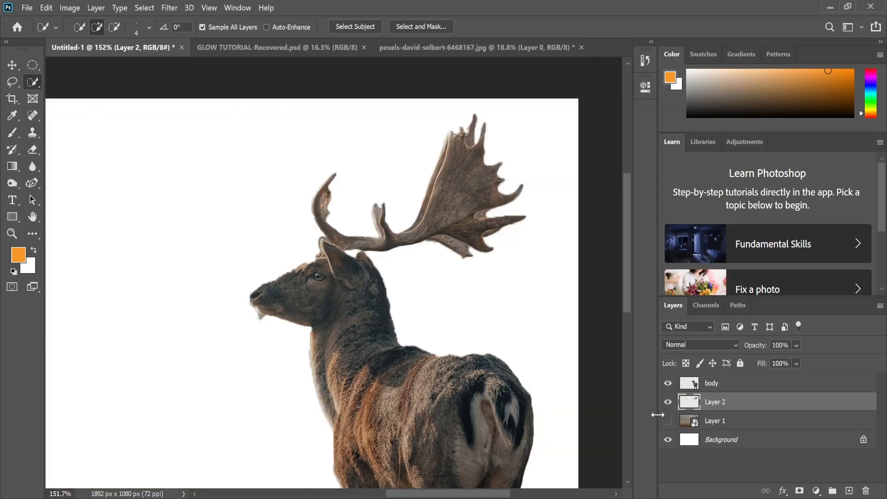
pyautogui.click(668, 422)
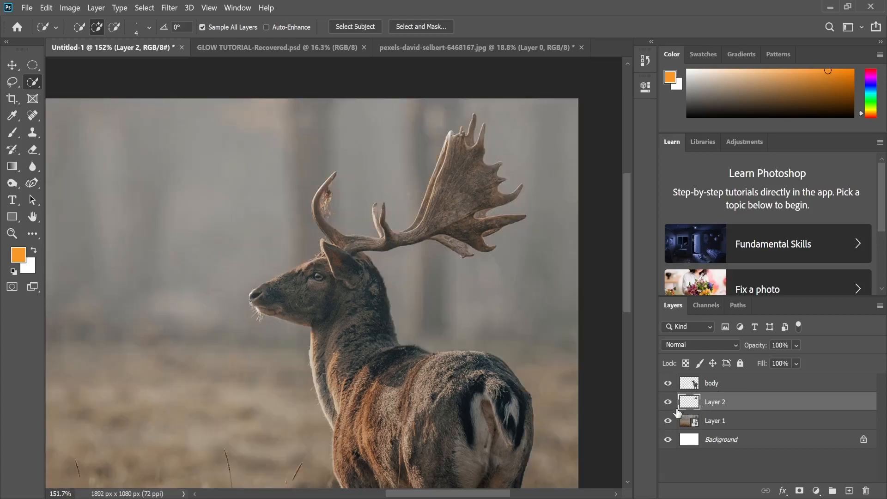
# Step: Rename the antler layer as horn and place it above the body layer
pyautogui.doubleClick(715, 402)
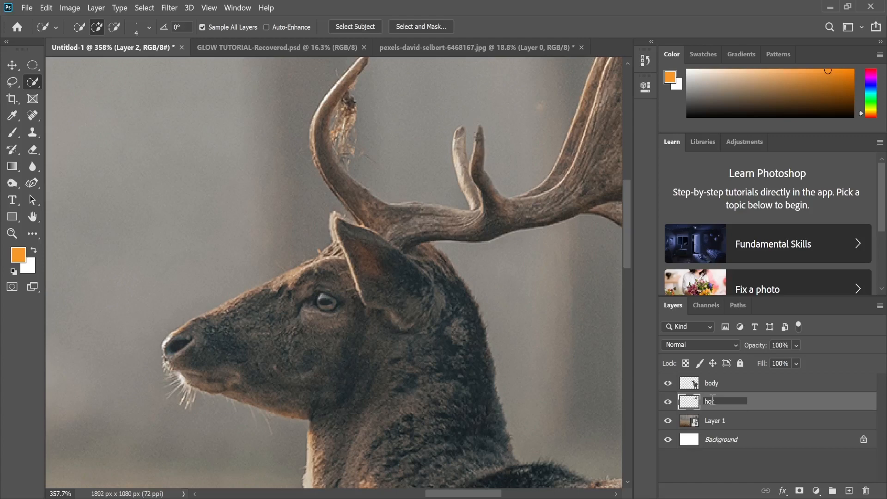
pyautogui.press('Return')
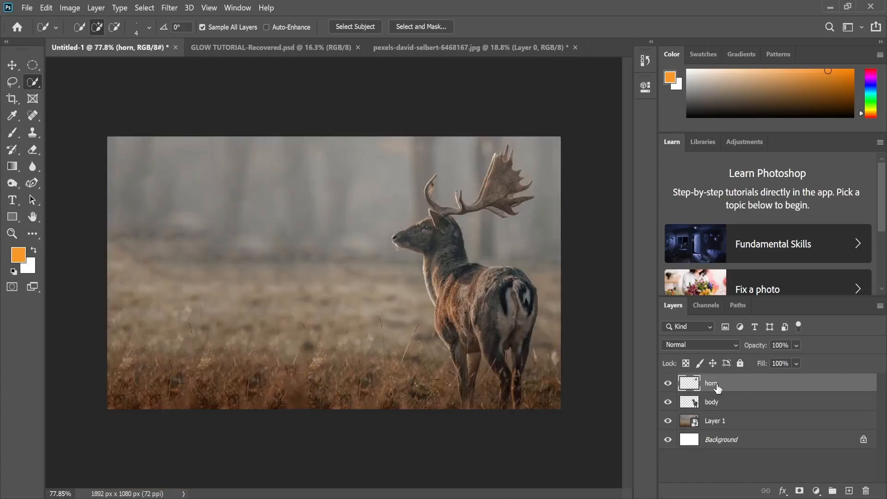
# Step: Put the horn layer into a new group
pyautogui.rightClick(718, 386)
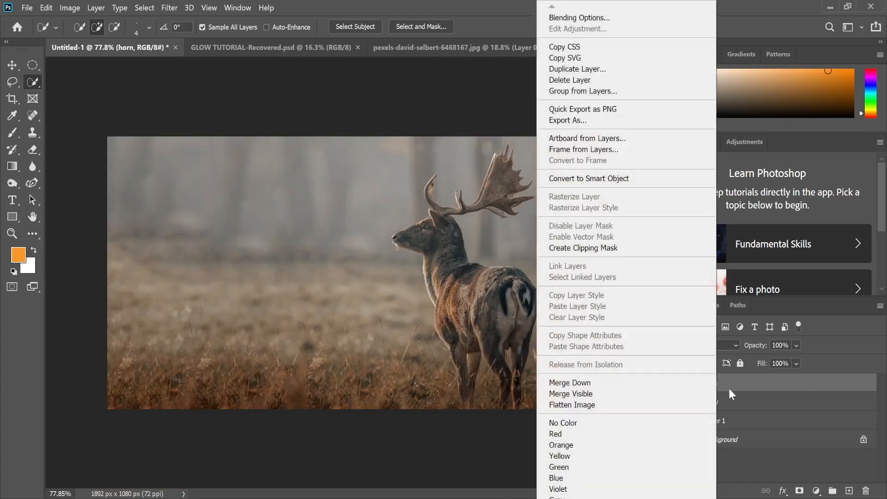
pyautogui.click(737, 387)
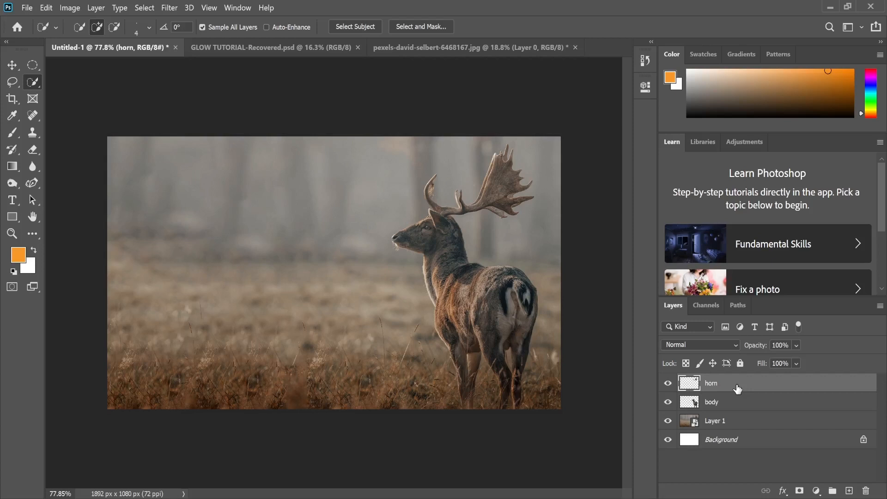
pyautogui.press('fn+Escape')
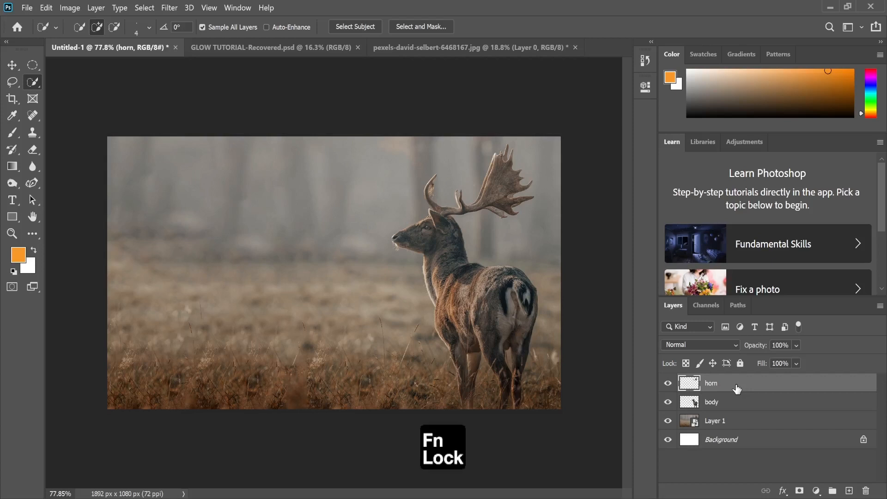
pyautogui.hotkey('ctrl', 'g')
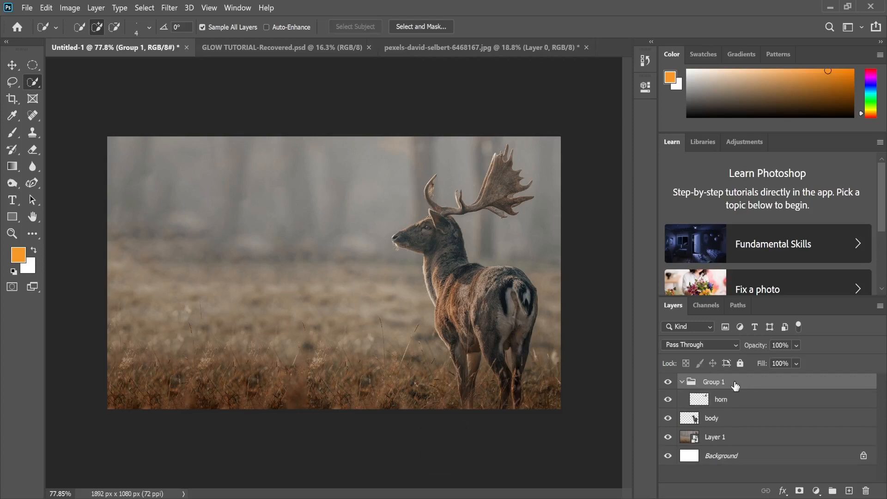
# Step: Convert the horn layer inside the group to a smart object and duplicate it
pyautogui.click(718, 400)
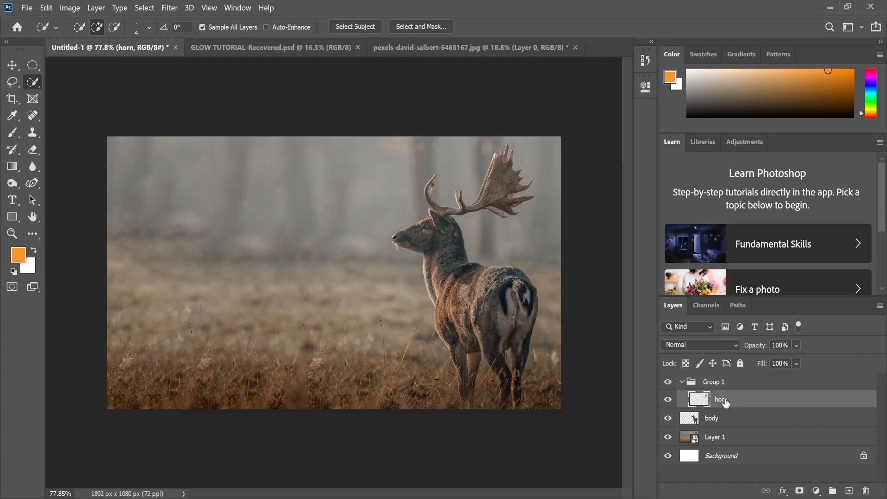
pyautogui.rightClick(721, 402)
pyautogui.click(596, 179)
pyautogui.hotkey('ctrl', 'j')
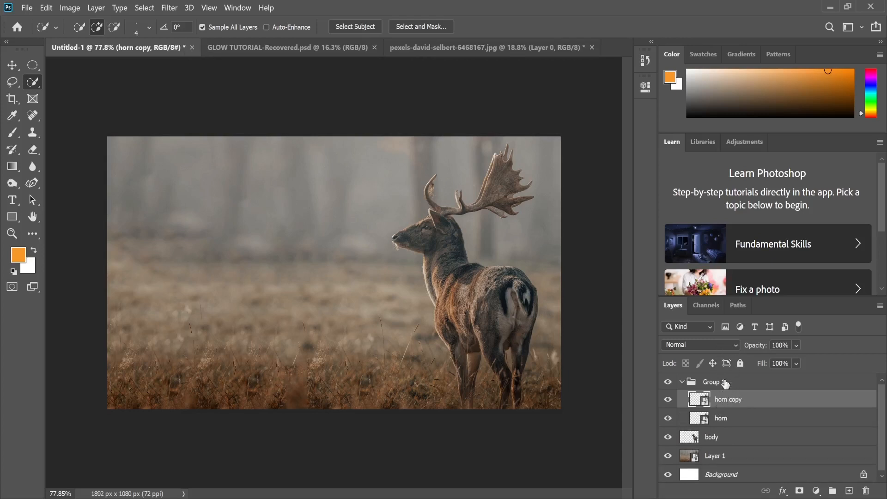
# Step: Set the horn copy layer's blend mode to Screen and apply a Gaussian Blur with a radius of 5 pixels
pyautogui.click(731, 344)
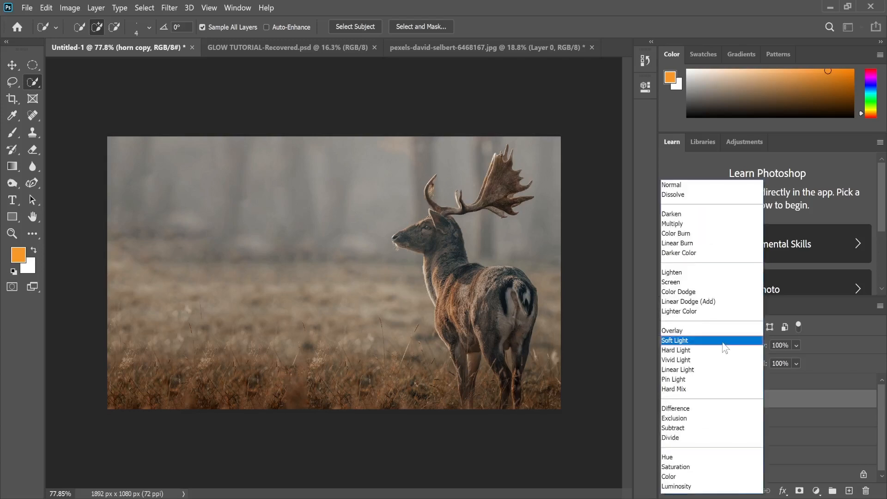
pyautogui.click(676, 282)
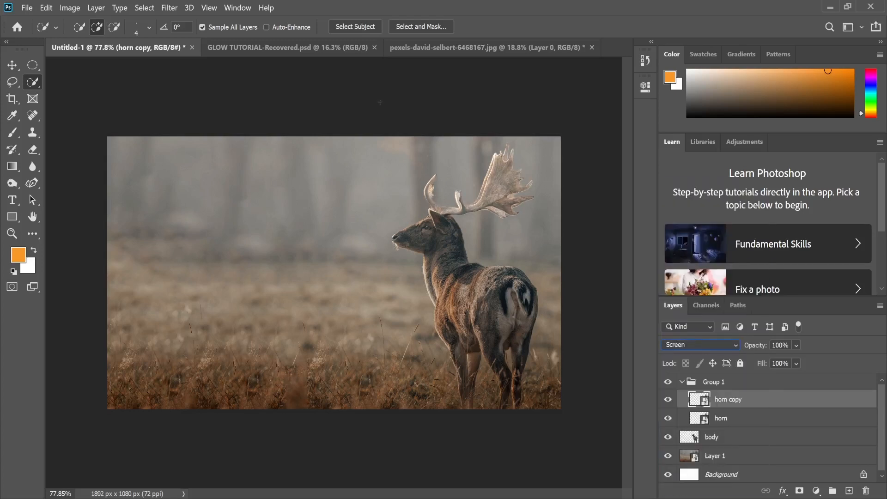
pyautogui.click(171, 7)
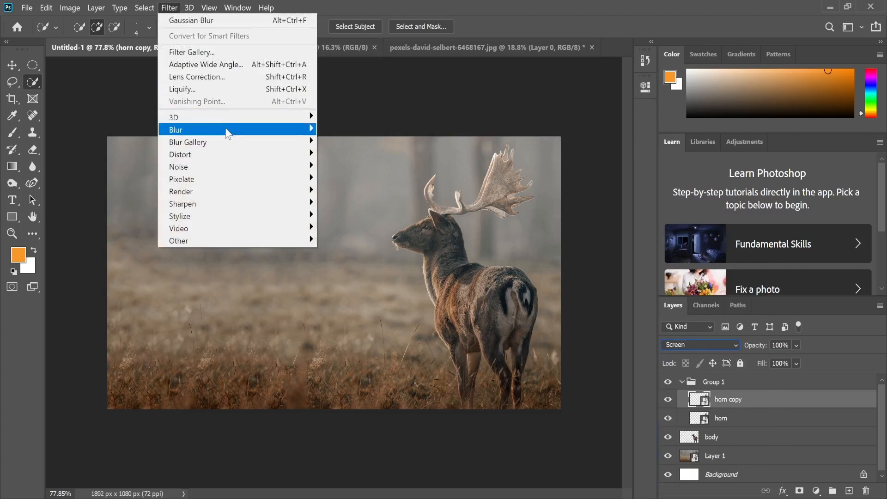
pyautogui.moveTo(228, 131)
pyautogui.click(351, 178)
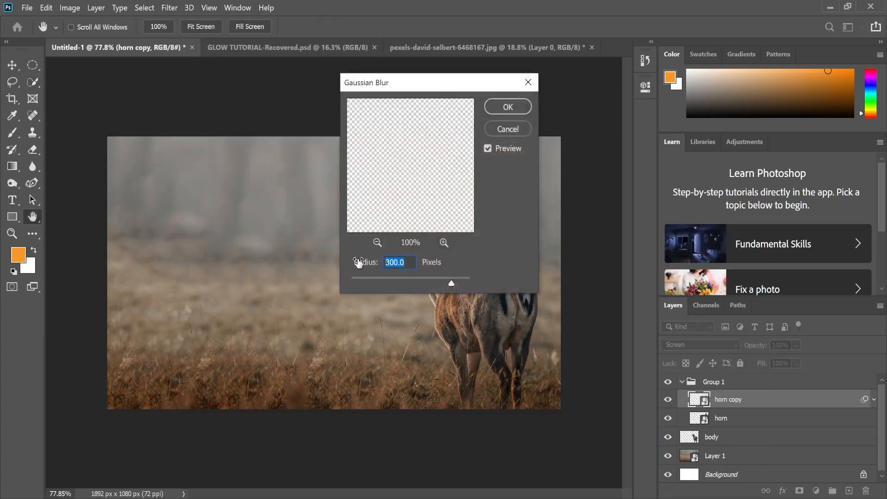
pyautogui.press('BackSpace')
pyautogui.write('5')
pyautogui.click(511, 105)
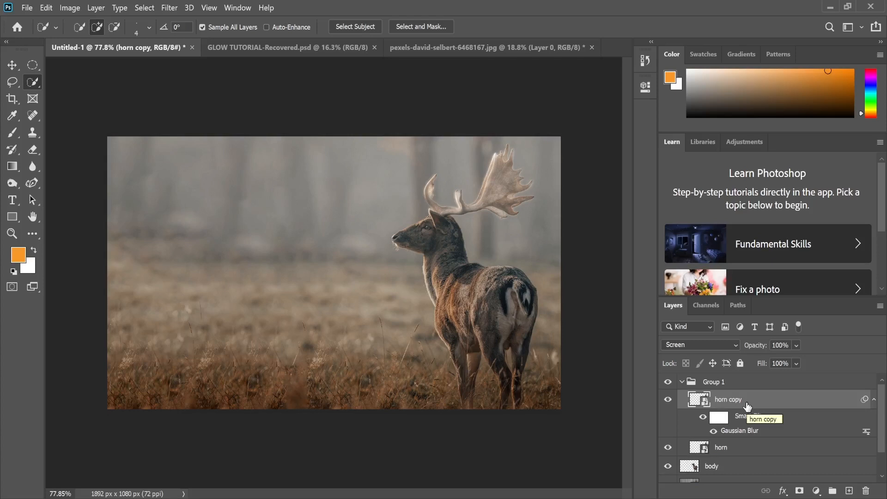
# Step: Duplicate the horn copy layer, set the duplicate's blend mode to Lighten and its Gaussian Blur radius to 15 pixels
pyautogui.hotkey('ctrl', 'j')
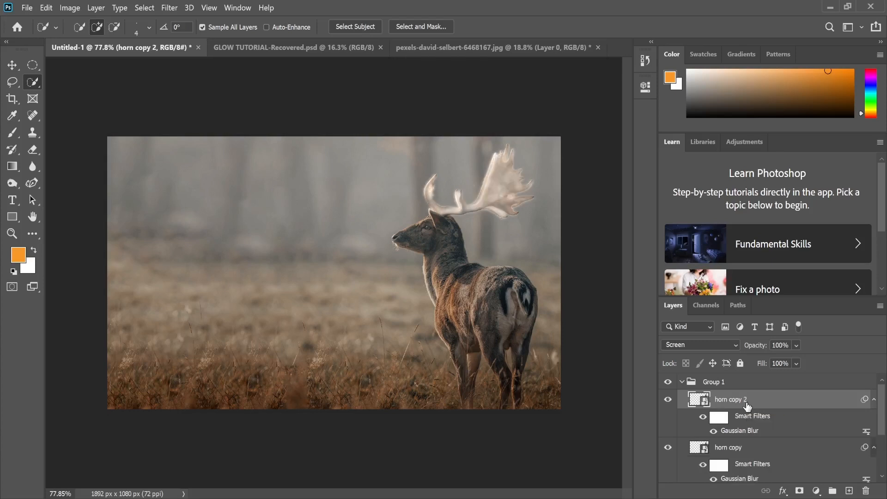
pyautogui.click(728, 345)
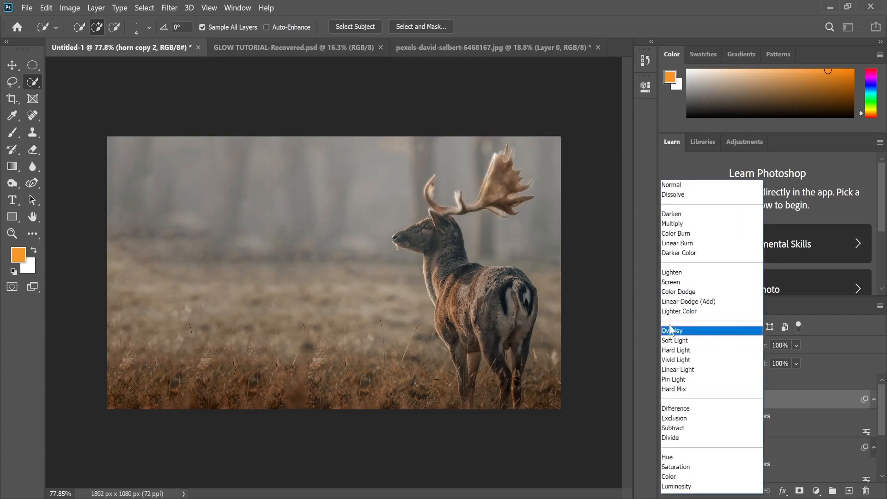
pyautogui.click(687, 276)
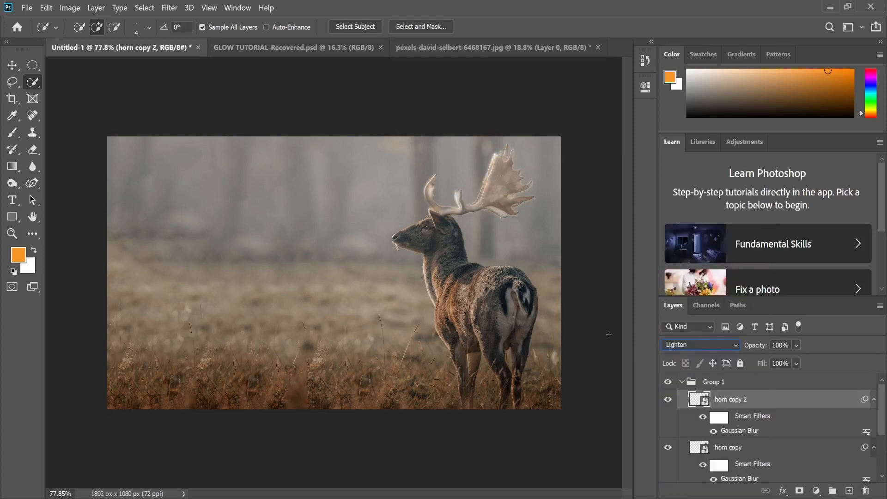
pyautogui.doubleClick(739, 430)
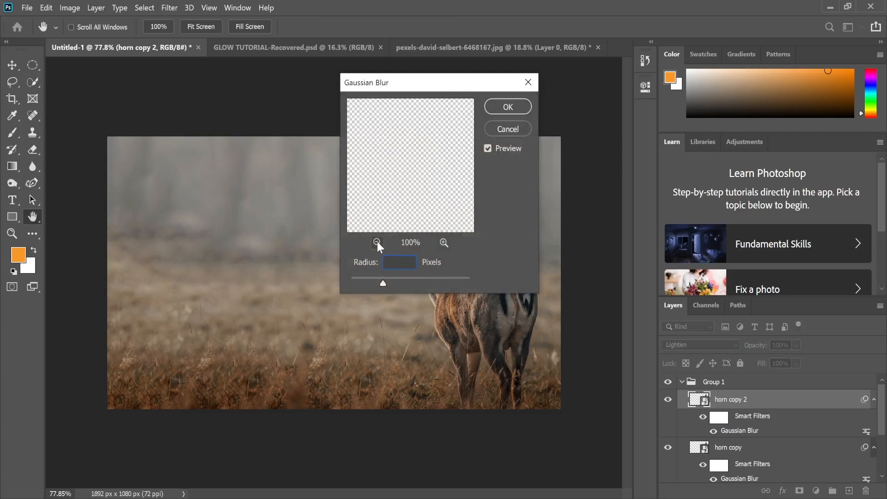
pyautogui.write('15')
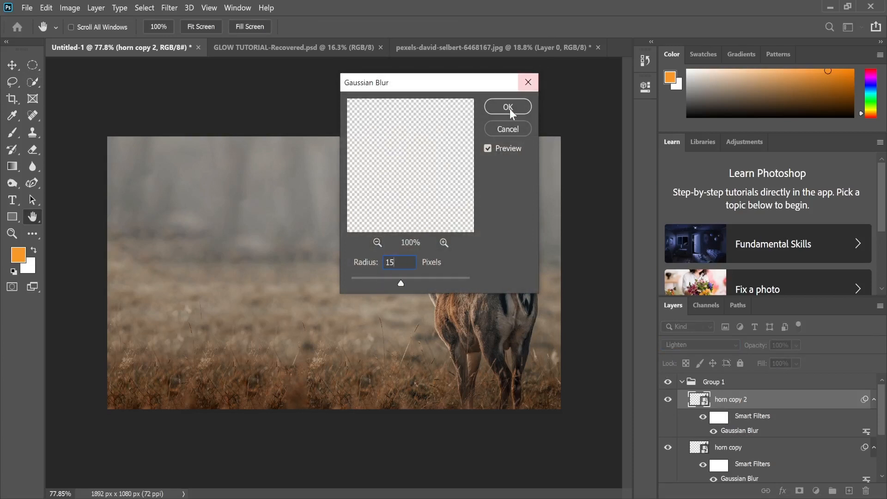
pyautogui.click(508, 106)
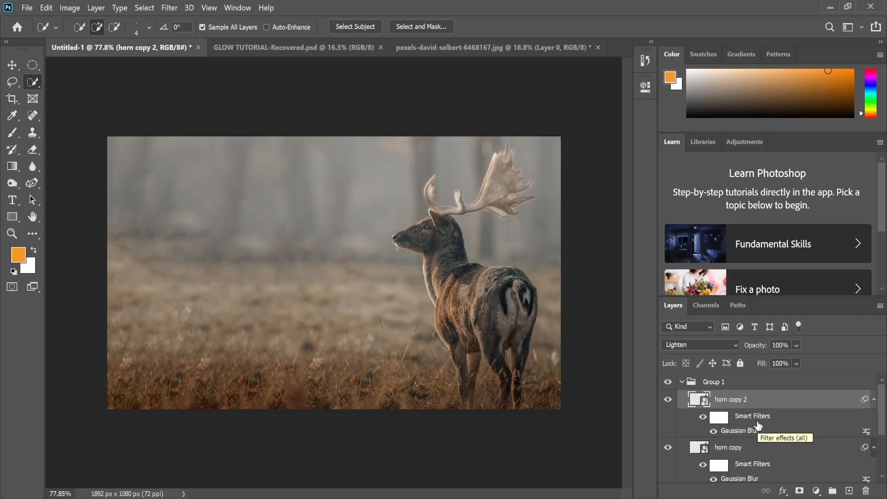
# Step: Duplicate the horn copy 2 layer, set the duplicate's blend mode to Screen and its Gaussian Blur radius to 150 pixels
pyautogui.hotkey('ctrl', 'j')
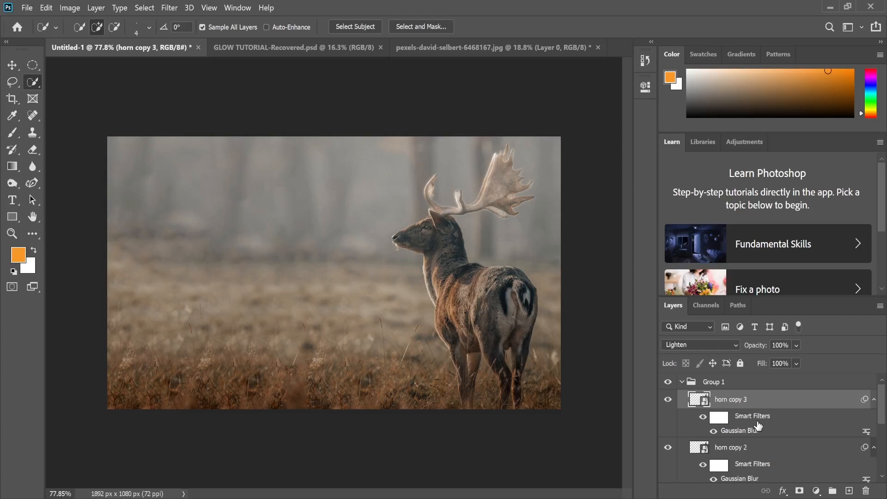
pyautogui.click(724, 346)
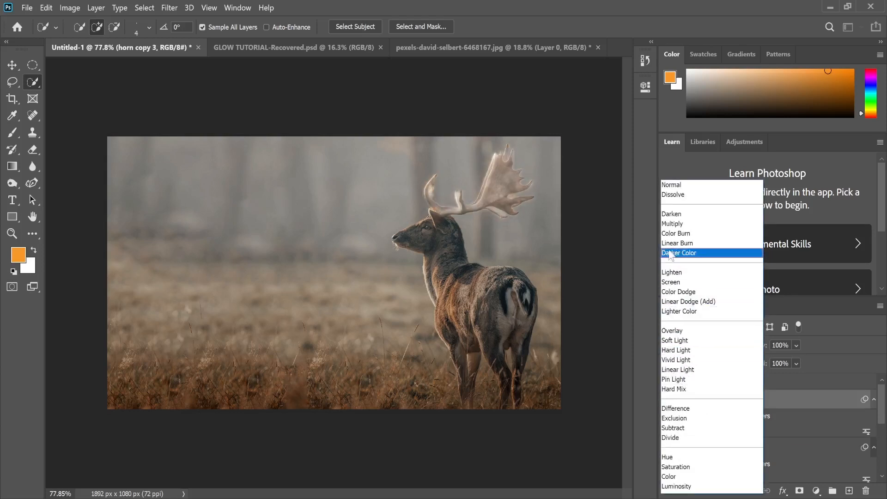
pyautogui.click(686, 282)
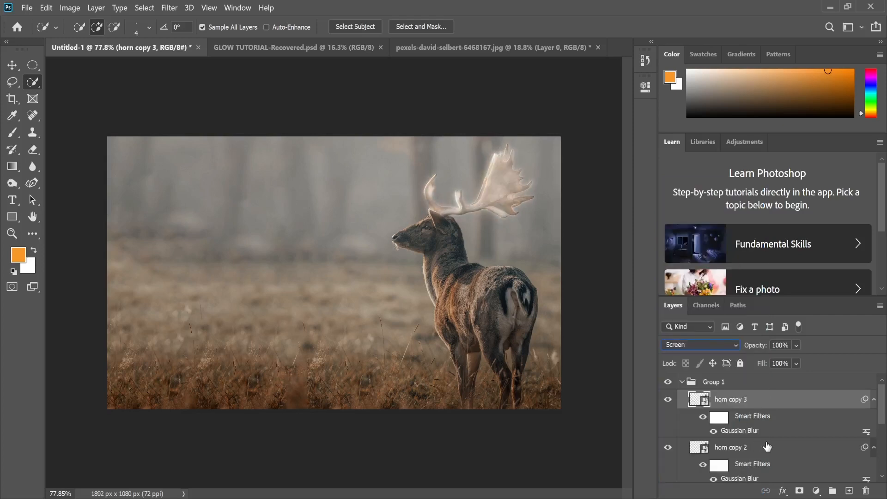
pyautogui.doubleClick(738, 431)
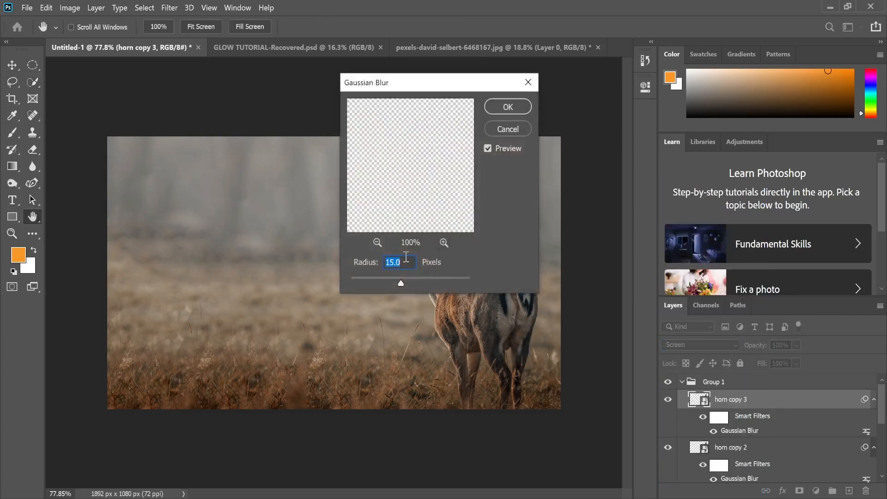
pyautogui.click(407, 262)
pyautogui.write('0')
pyautogui.click(510, 107)
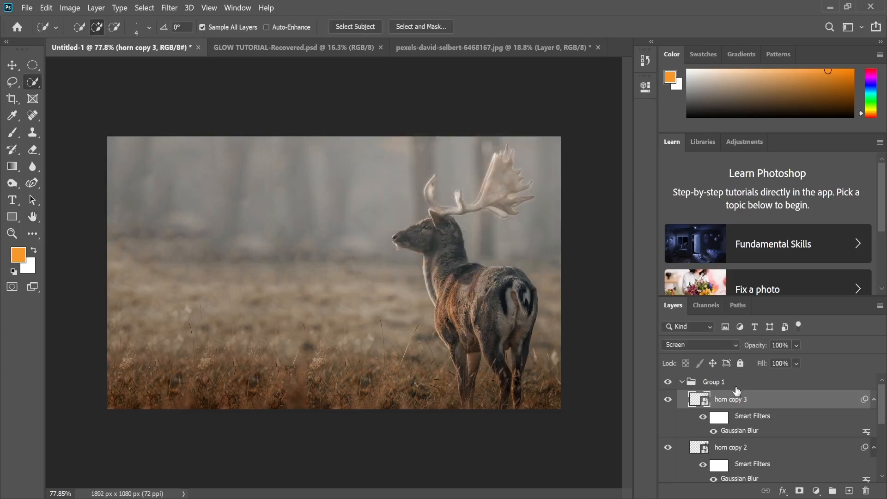
# Step: Duplicate horn copy 3 with Color Dodge blending and a 300-pixel Gaussian Blur radius, and collapse Group 1
pyautogui.hotkey('ctrl', 'j')
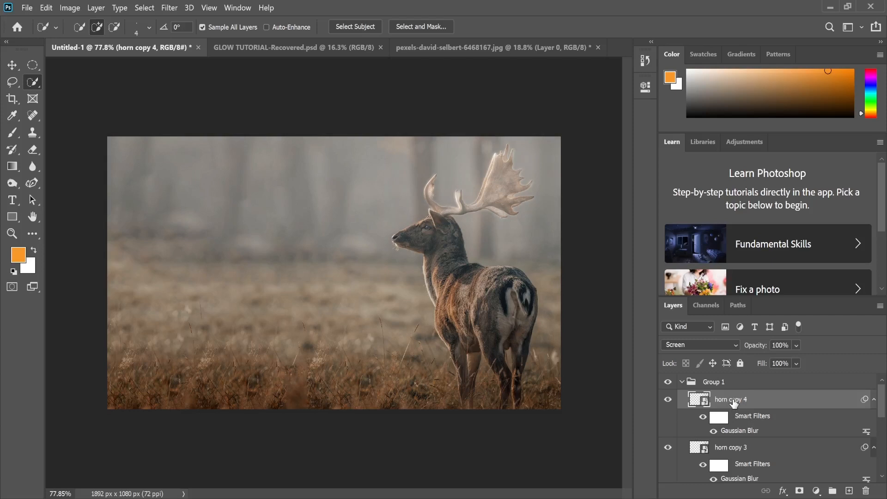
pyautogui.click(727, 346)
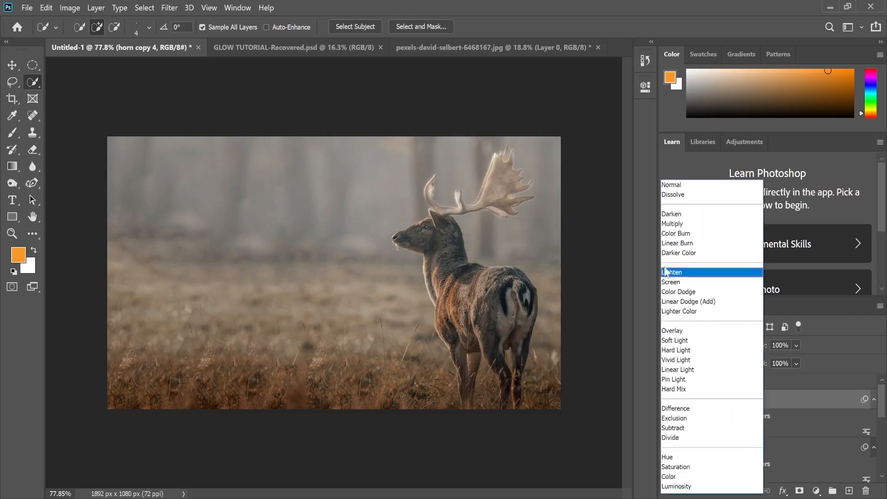
pyautogui.click(689, 294)
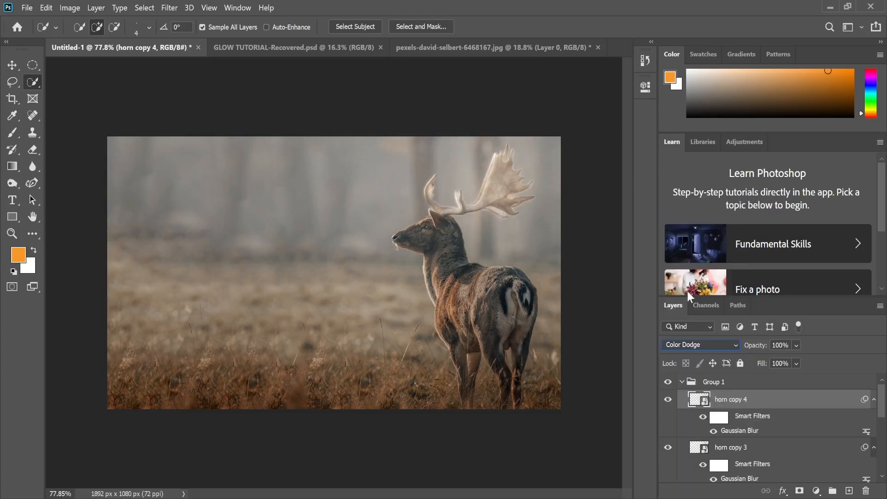
pyautogui.doubleClick(730, 437)
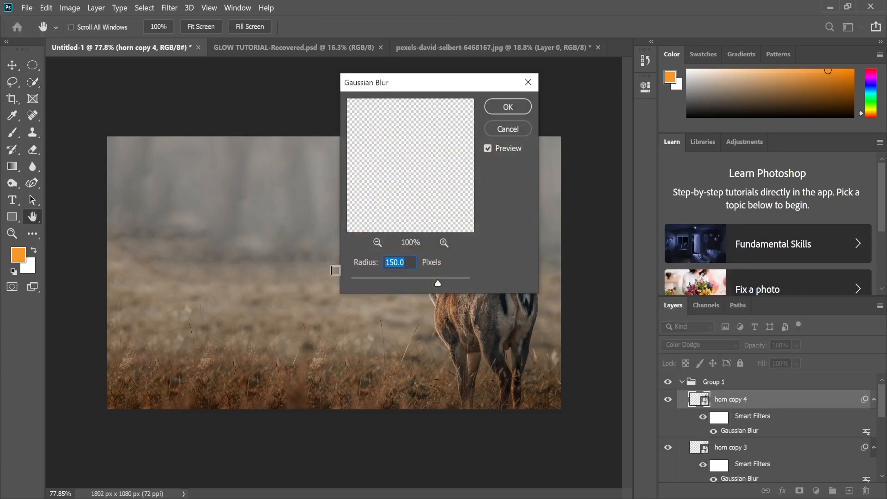
pyautogui.press('BackSpace')
pyautogui.write('300')
pyautogui.click(511, 112)
pyautogui.click(685, 386)
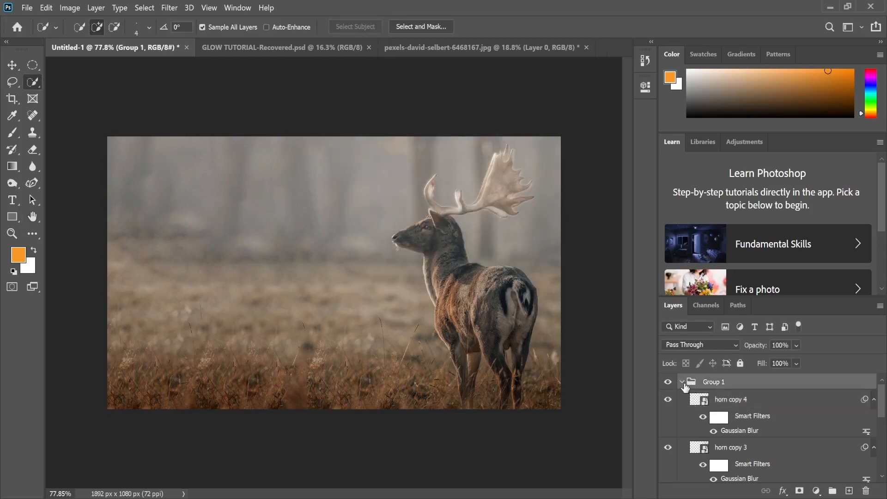
pyautogui.click(682, 382)
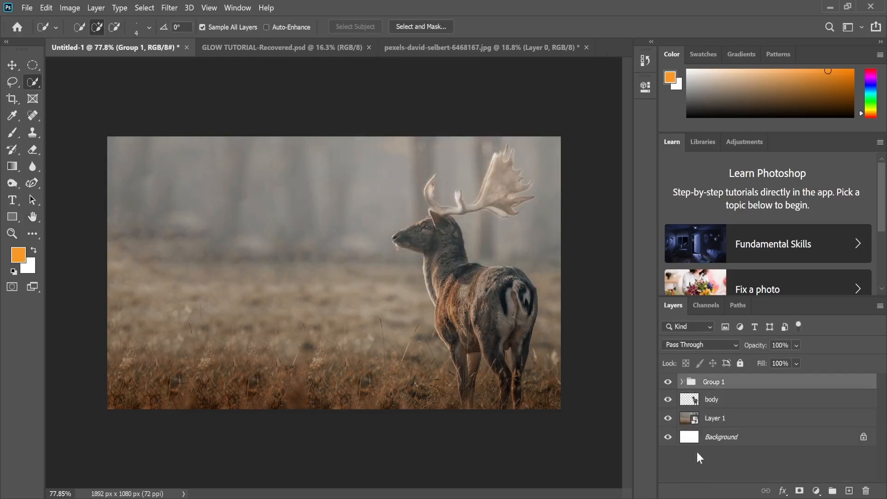
# Step: Add a Color Lookup adjustment directly above Layer 1 using the NightFromDay.CUBE 3D LUT
pyautogui.click(719, 423)
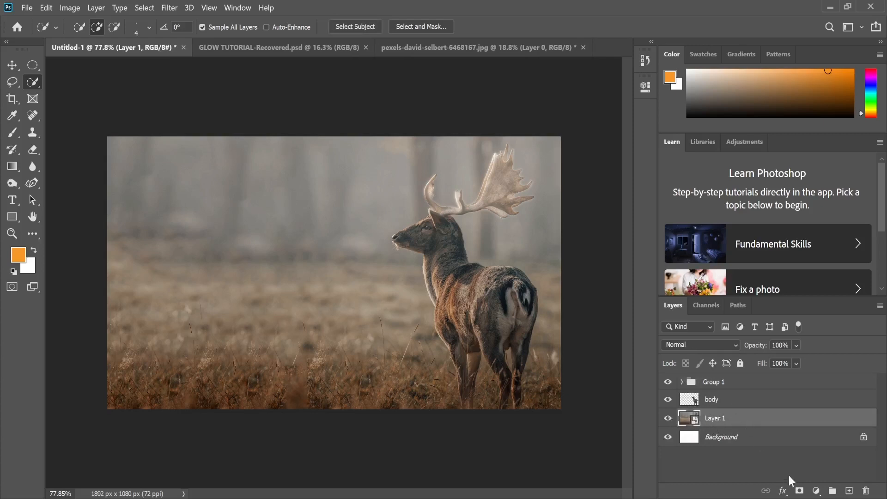
pyautogui.click(816, 490)
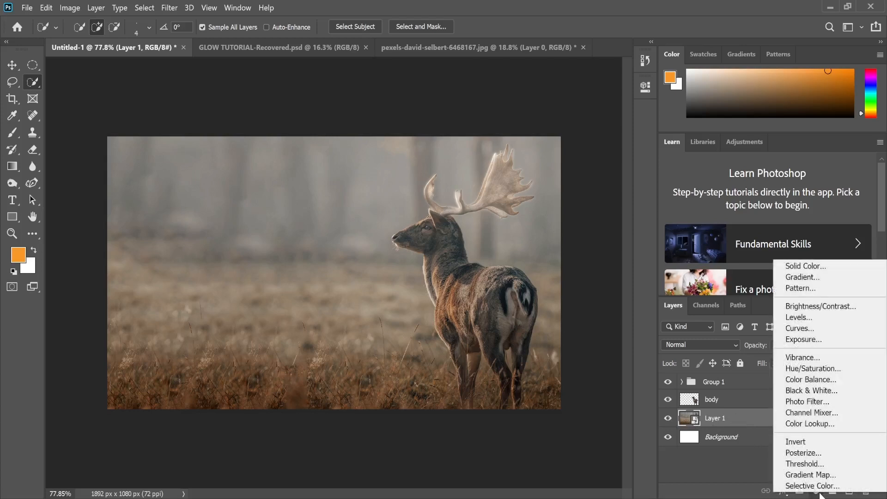
pyautogui.click(816, 423)
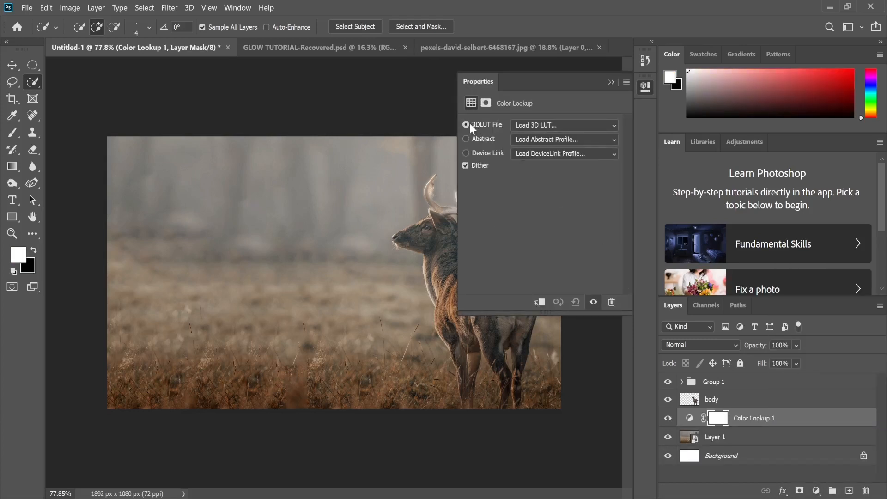
pyautogui.click(609, 127)
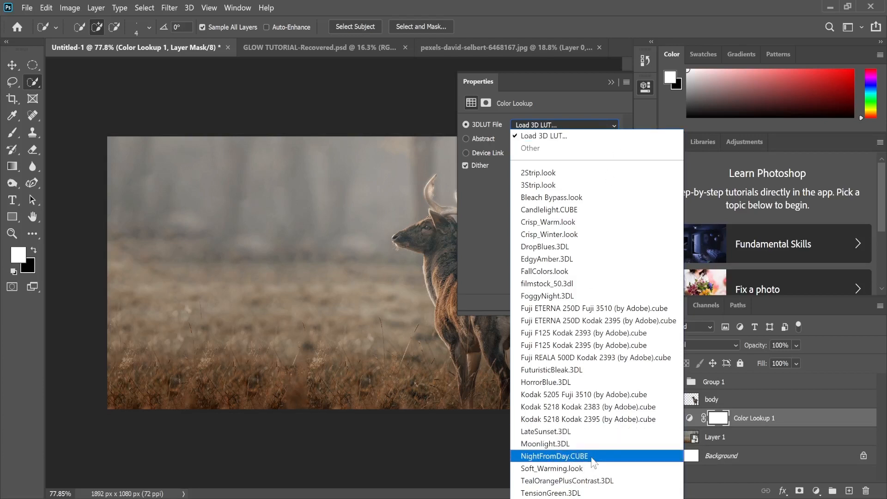
pyautogui.click(554, 456)
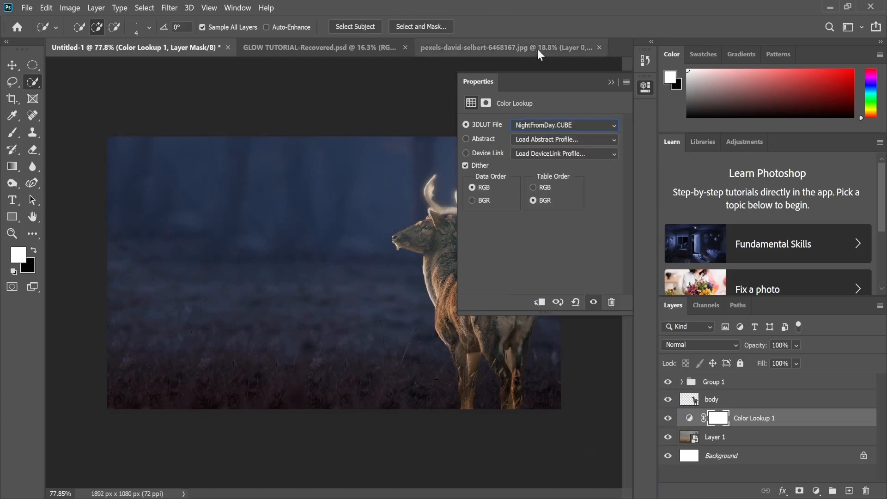
pyautogui.click(611, 82)
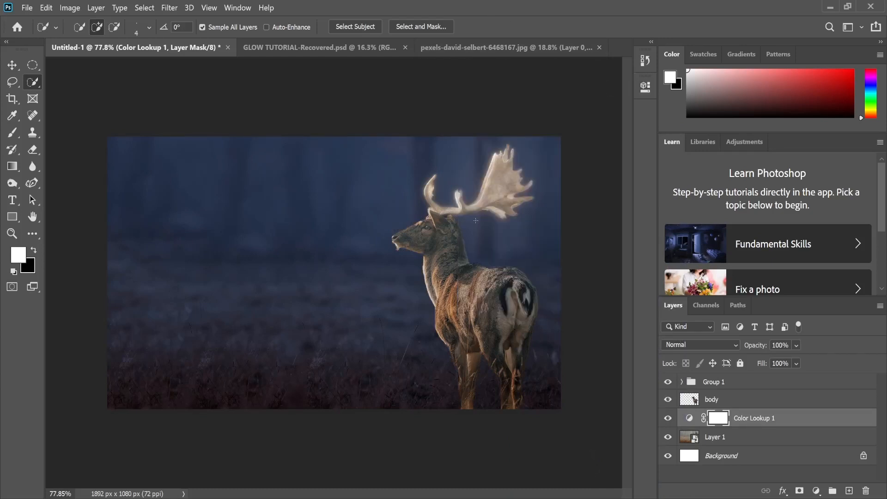
# Step: Toggle the visibility of Group 1 to compare the image with and without the antler glow
pyautogui.click(10, 65)
pyautogui.click(500, 187)
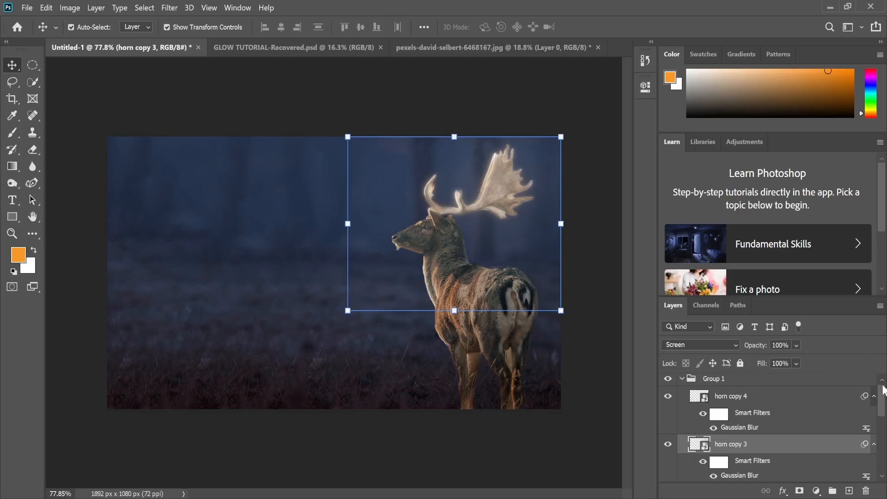
pyautogui.moveTo(883, 391); pyautogui.dragTo(883, 381)
pyautogui.click(667, 381)
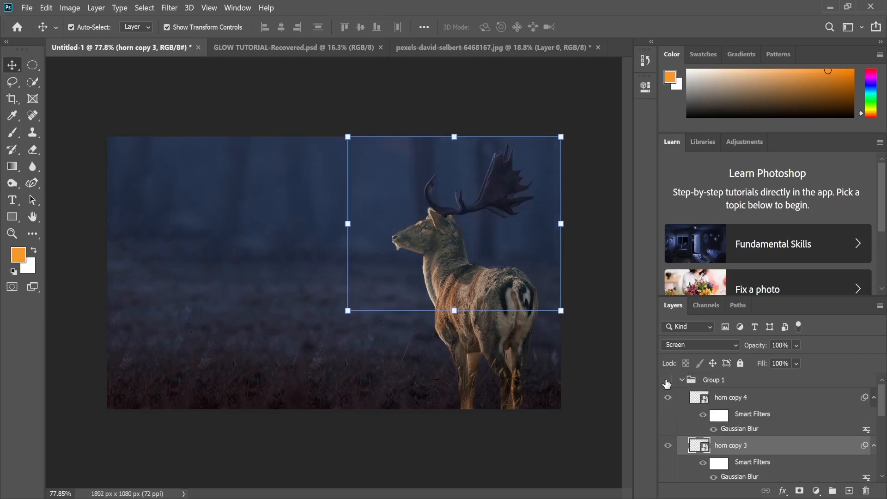
pyautogui.click(667, 381)
pyautogui.click(668, 381)
pyautogui.click(667, 381)
pyautogui.click(582, 355)
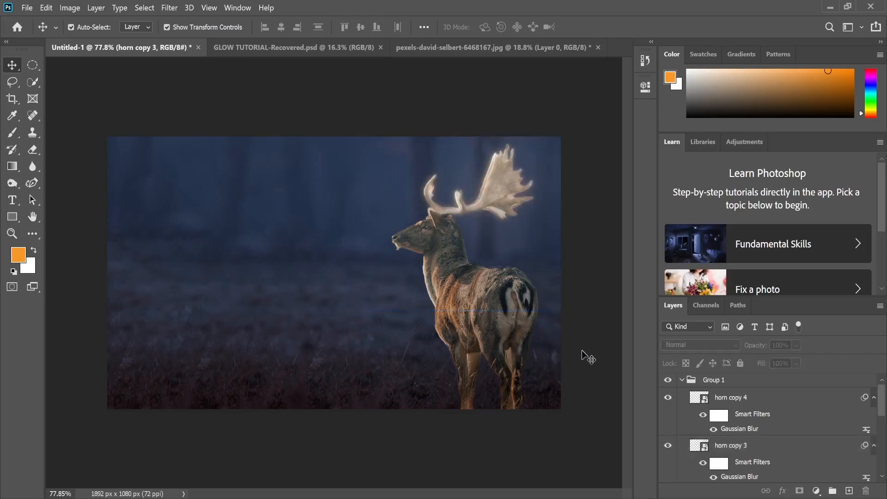
# Step: Add a Brightness/Contrast adjustment above Layer 1 with brightness slightly below -30 and contrast about 44
pyautogui.click(816, 491)
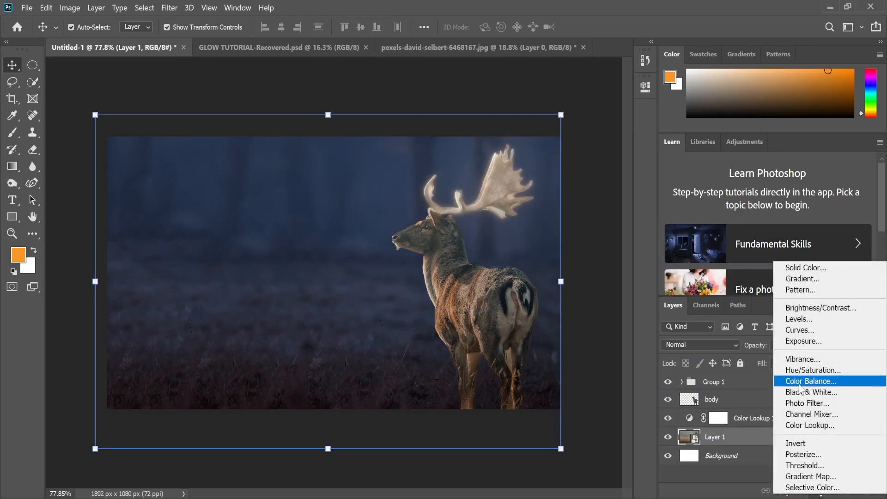
pyautogui.click(803, 308)
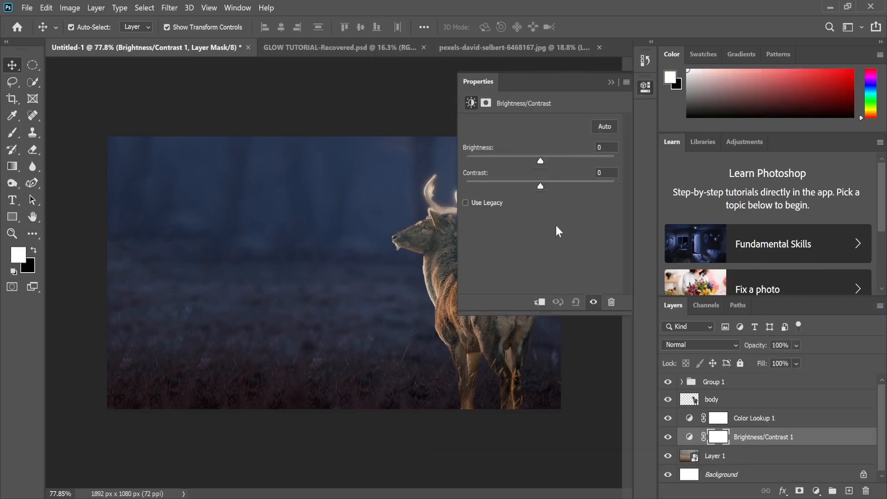
pyautogui.moveTo(522, 79); pyautogui.dragTo(615, 155)
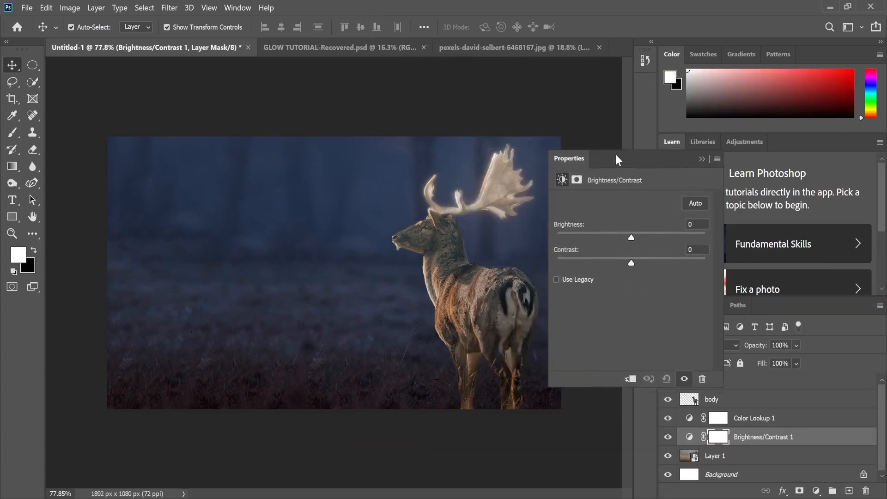
pyautogui.moveTo(631, 236); pyautogui.dragTo(616, 239)
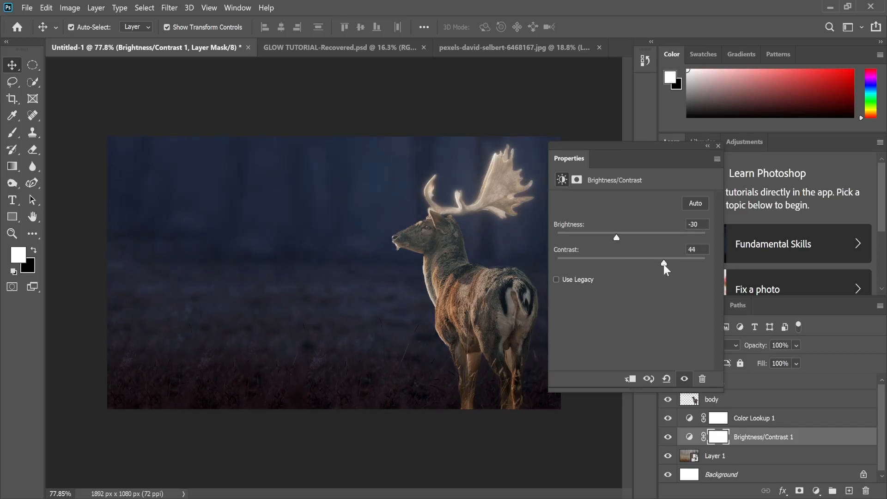
pyautogui.moveTo(617, 237); pyautogui.dragTo(613, 244)
pyautogui.click(708, 146)
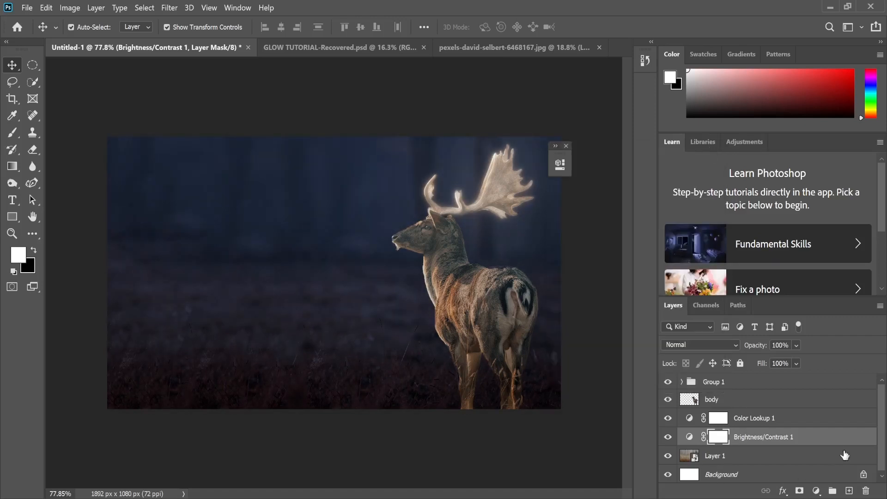
# Step: Add a layer mask to the body layer, inverted to black, and activate the Brush tool
pyautogui.click(716, 400)
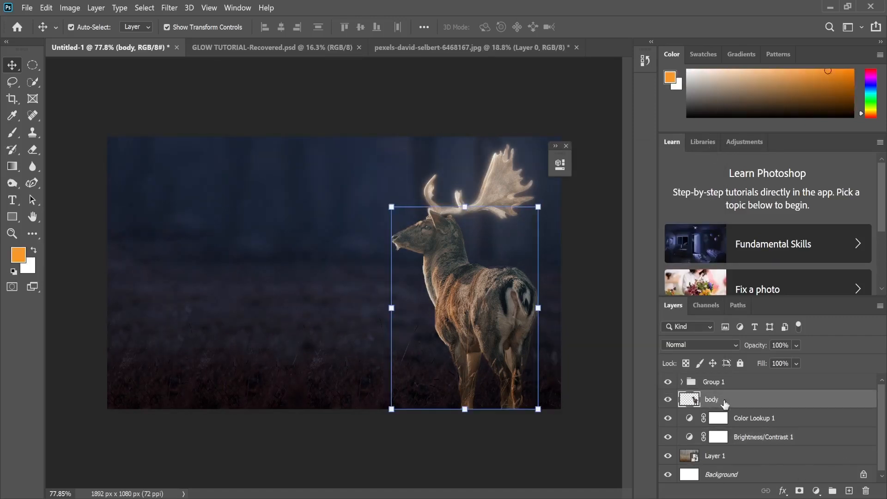
pyautogui.click(800, 492)
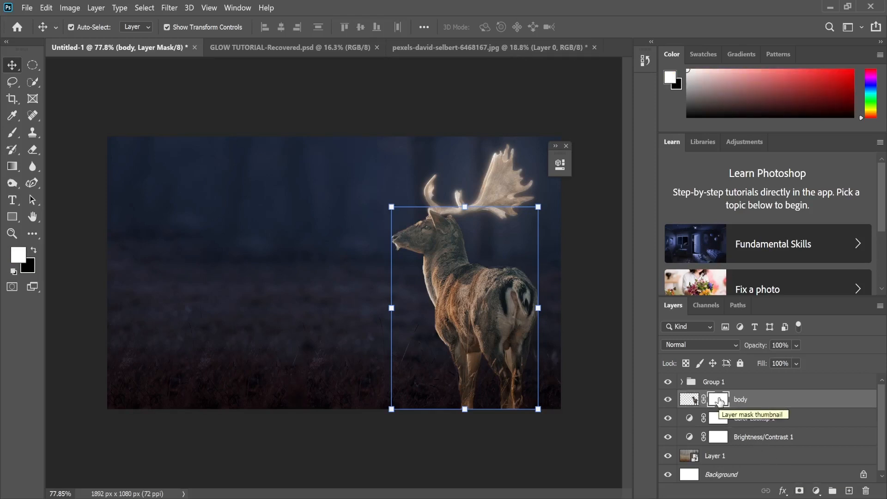
pyautogui.hotkey('ctrl', 'i')
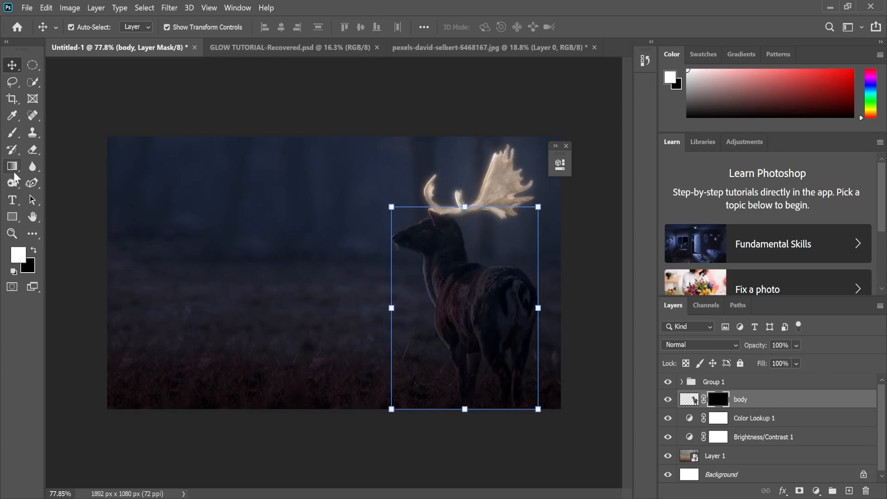
pyautogui.click(12, 132)
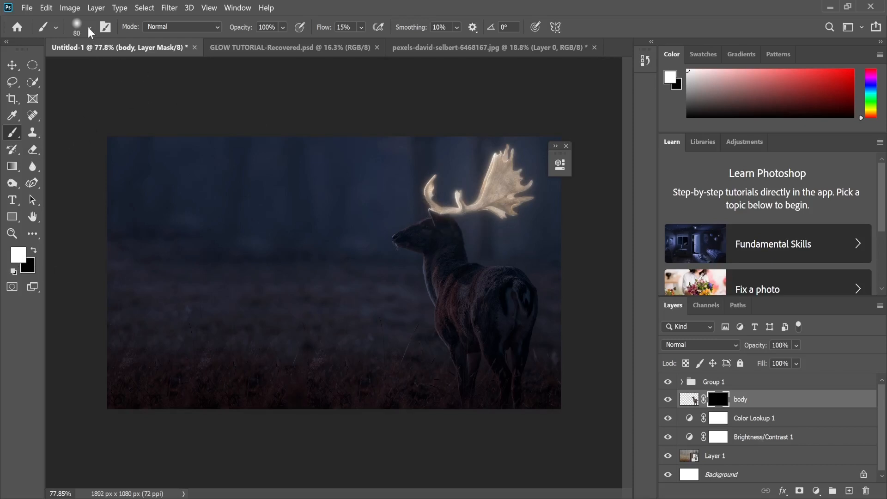
# Step: Paint white on the body layer's mask over the deer's head, neck and back with a soft 55 px brush at 3% flow
pyautogui.click(361, 28)
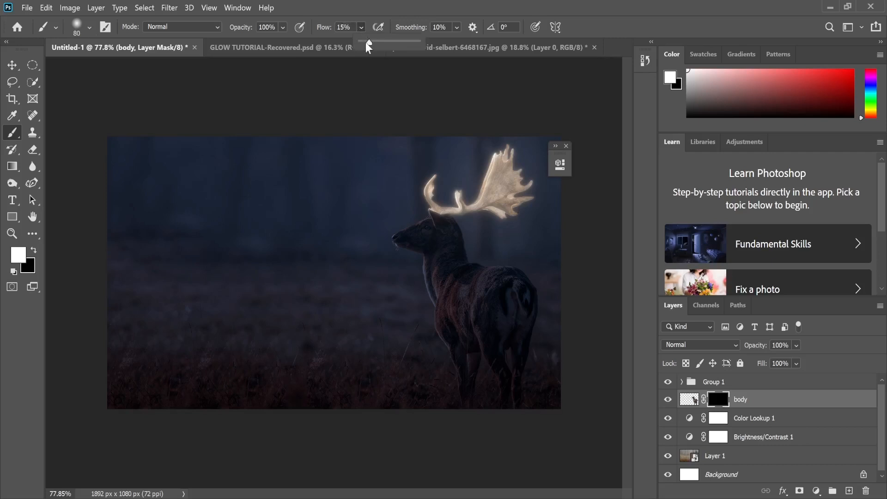
pyautogui.moveTo(368, 42); pyautogui.dragTo(363, 42)
pyautogui.click(89, 29)
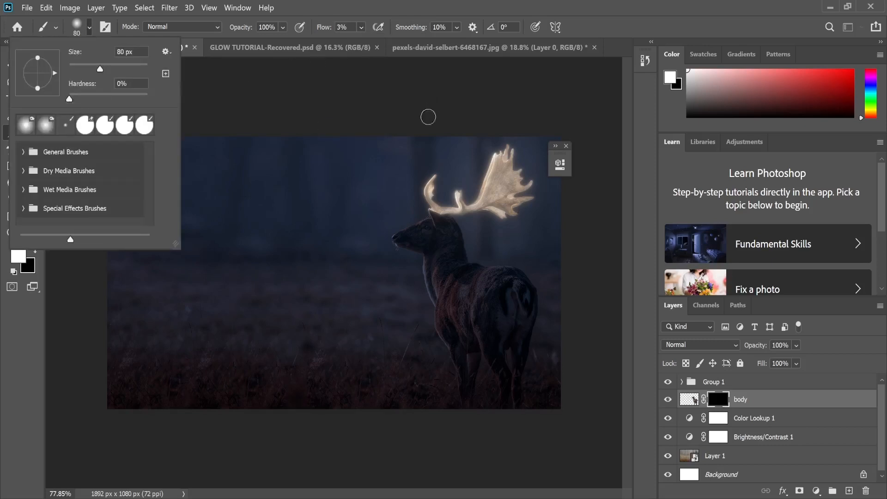
pyautogui.scroll(1, 450, 214)
pyautogui.scroll(3, 450, 214)
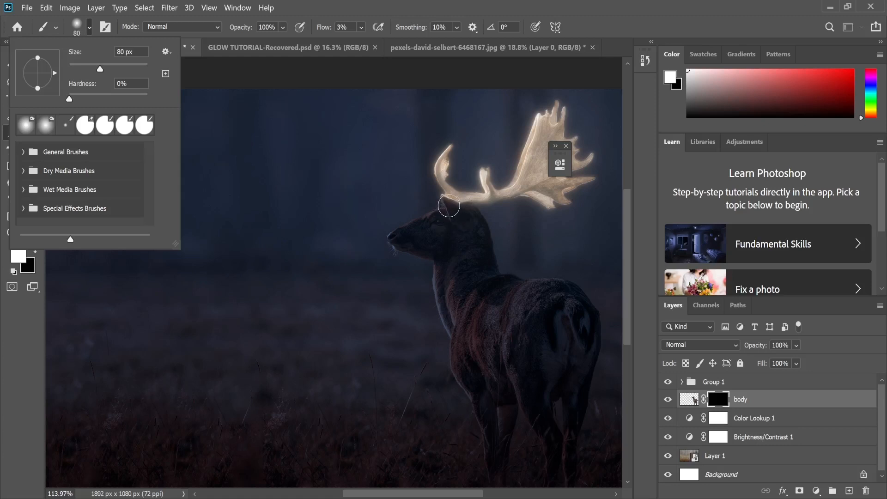
pyautogui.write('55')
pyautogui.press('Return')
pyautogui.moveTo(489, 224)
pyautogui.mouseDown()
pyautogui.moveTo(414, 200)
pyautogui.moveTo(434, 224)
pyautogui.moveTo(490, 233)
pyautogui.mouseUp()
pyautogui.moveTo(566, 291)
pyautogui.mouseDown()
pyautogui.moveTo(520, 281)
pyautogui.moveTo(490, 258)
pyautogui.moveTo(489, 227)
pyautogui.moveTo(400, 230)
pyautogui.moveTo(416, 247)
pyautogui.moveTo(490, 257)
pyautogui.moveTo(472, 210)
pyautogui.moveTo(600, 325)
pyautogui.moveTo(486, 273)
pyautogui.moveTo(539, 339)
pyautogui.moveTo(487, 231)
pyautogui.moveTo(430, 228)
pyautogui.moveTo(454, 208)
pyautogui.moveTo(438, 208)
pyautogui.moveTo(464, 252)
pyautogui.moveTo(491, 219)
pyautogui.moveTo(521, 292)
pyautogui.moveTo(574, 360)
pyautogui.mouseUp()
# Step: Rename Group 1 as "effect glow"
pyautogui.doubleClick(711, 382)
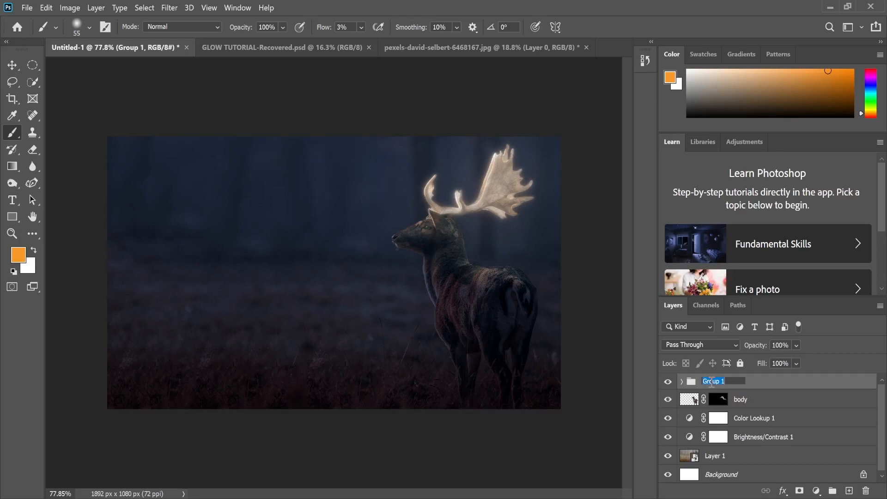
pyautogui.press('BackSpace')
pyautogui.write('effect glow')
pyautogui.press('Return')
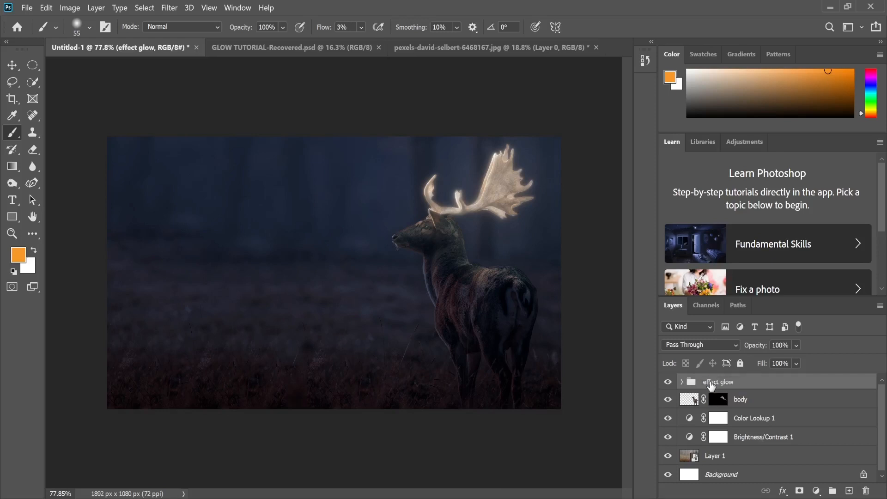
# Step: Add a Hue/Saturation adjustment clipped to the effect glow group, with Colorize on, hue about 48 and saturation about 75
pyautogui.click(816, 490)
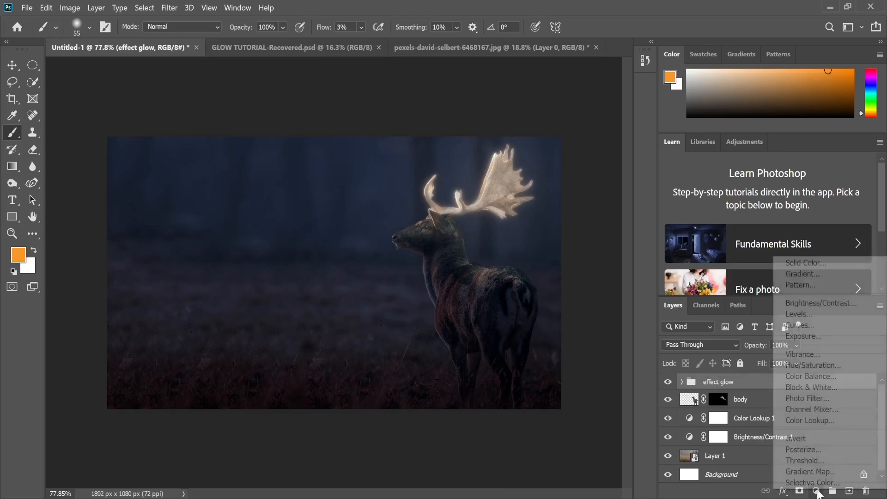
pyautogui.click(813, 365)
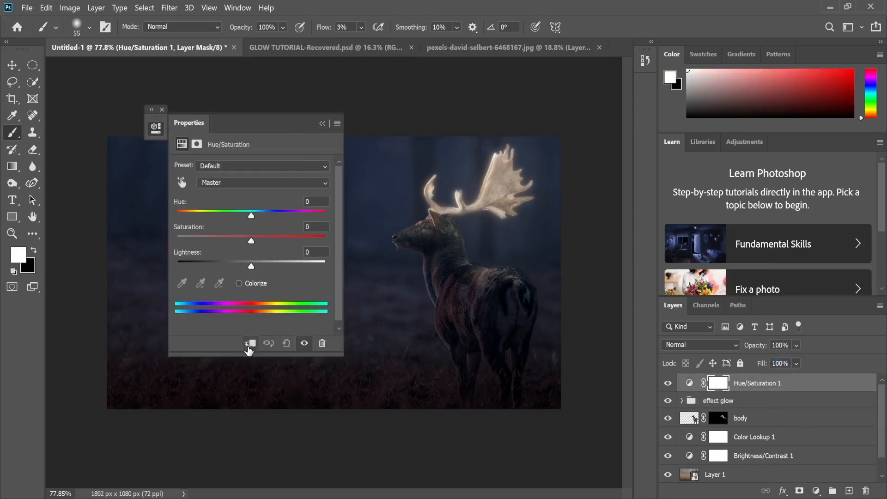
pyautogui.click(250, 344)
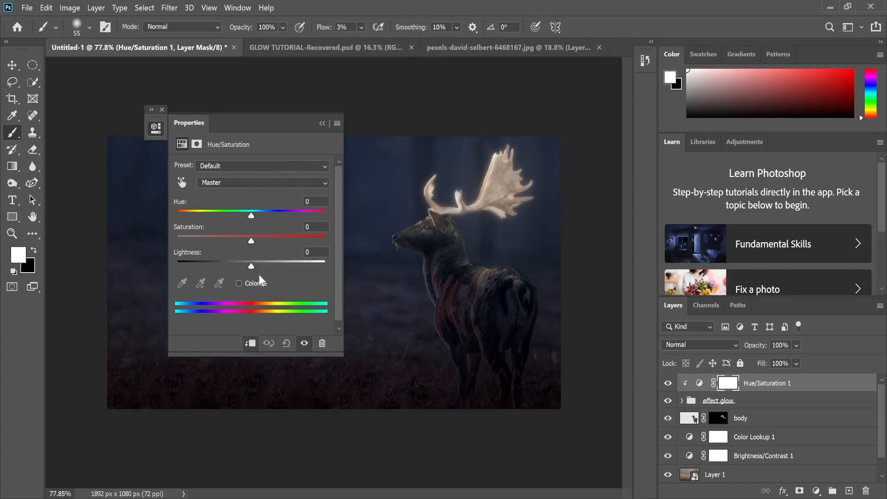
pyautogui.click(239, 284)
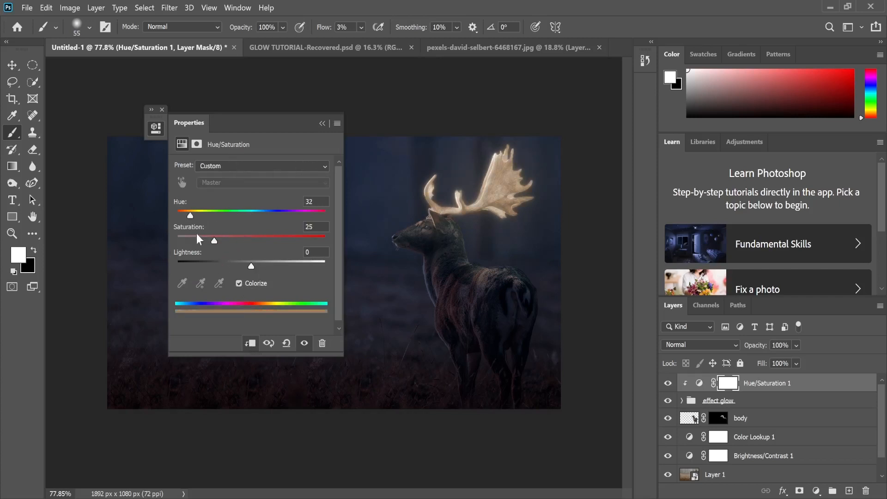
pyautogui.moveTo(255, 242); pyautogui.dragTo(276, 245)
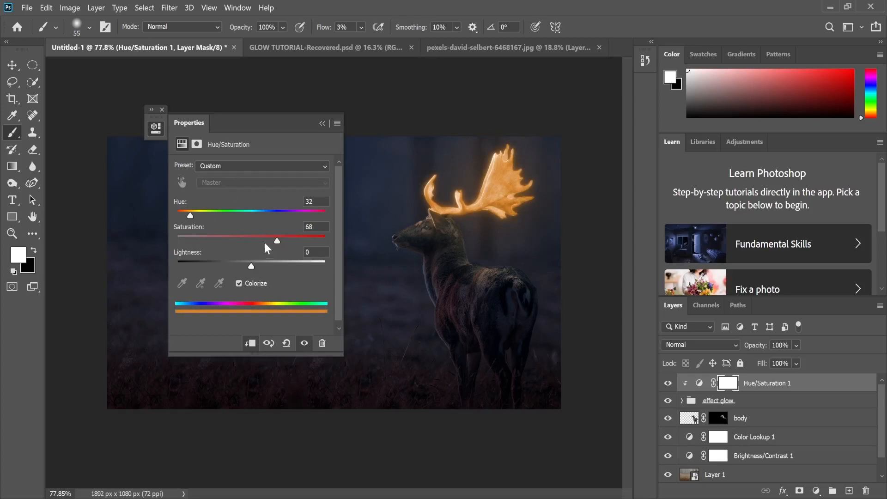
pyautogui.moveTo(190, 216); pyautogui.dragTo(199, 219)
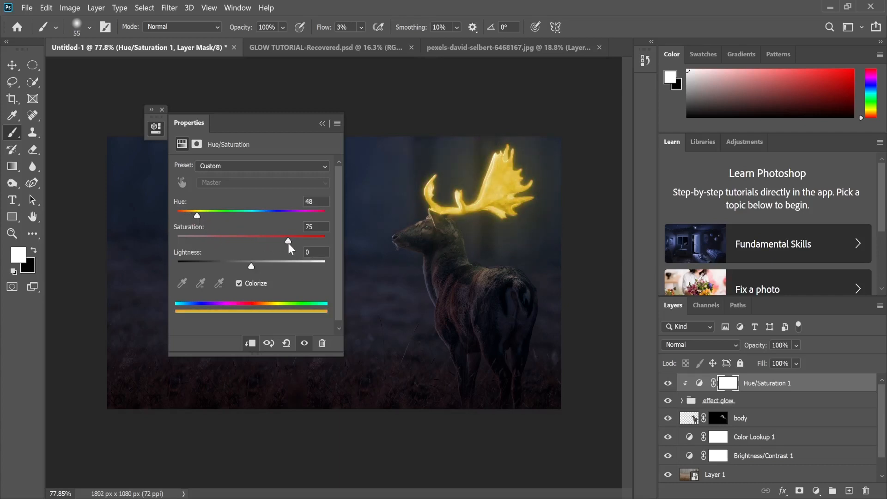
pyautogui.click(321, 122)
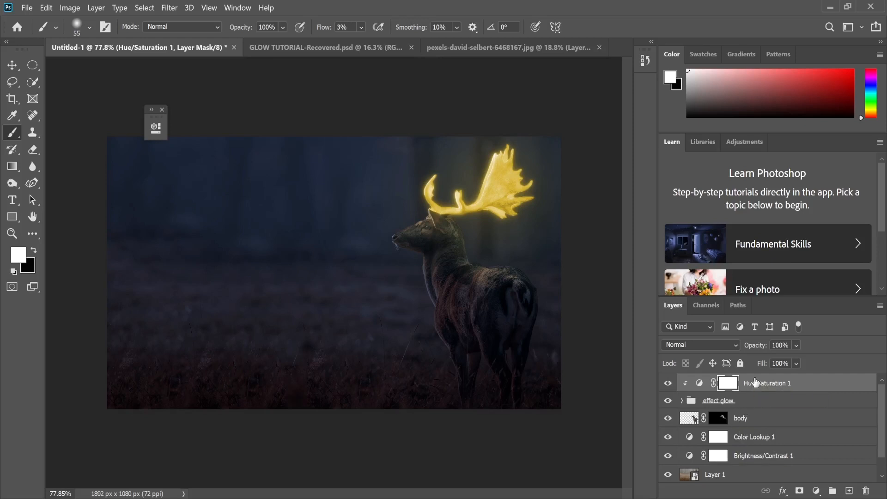
# Step: Duplicate the Hue/Saturation adjustment, clip the copy to the body layer below the effect glow group, and lower its opacity to about 77%
pyautogui.hotkey('ctrl', 'j')
pyautogui.hotkey('ctrl', 'alt', 'g')
pyautogui.moveTo(753, 384); pyautogui.dragTo(746, 435)
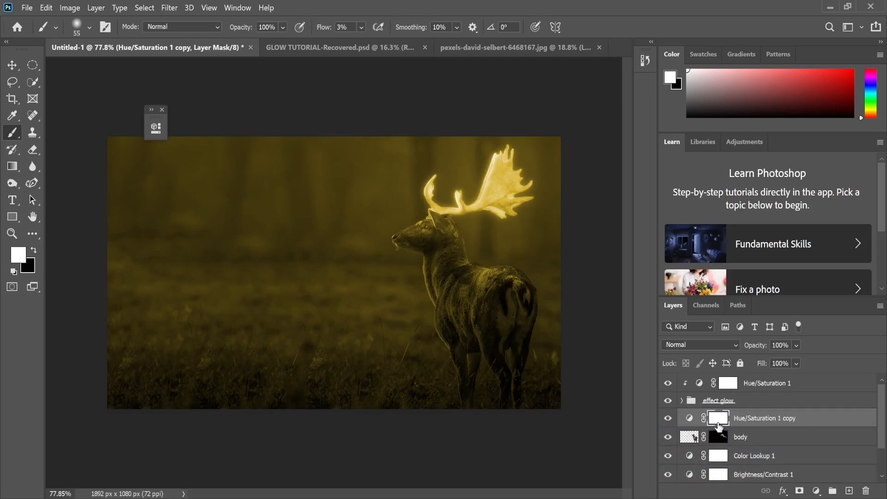
pyautogui.rightClick(770, 419)
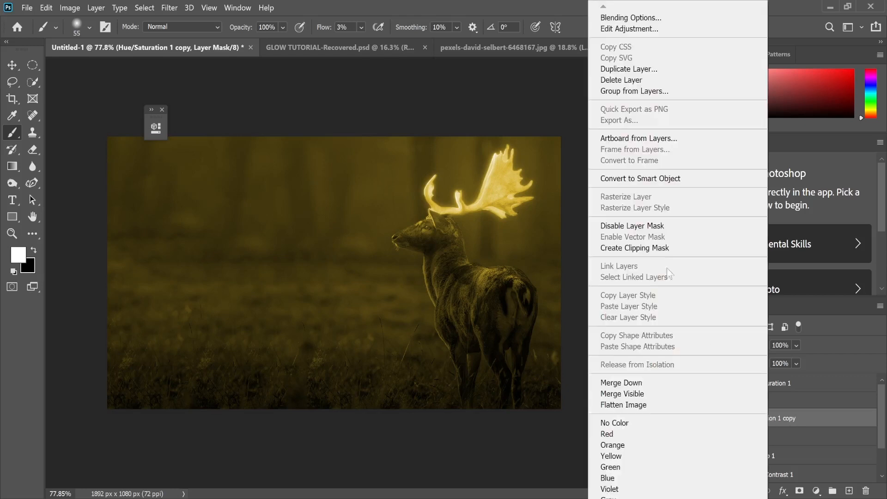
pyautogui.click(626, 250)
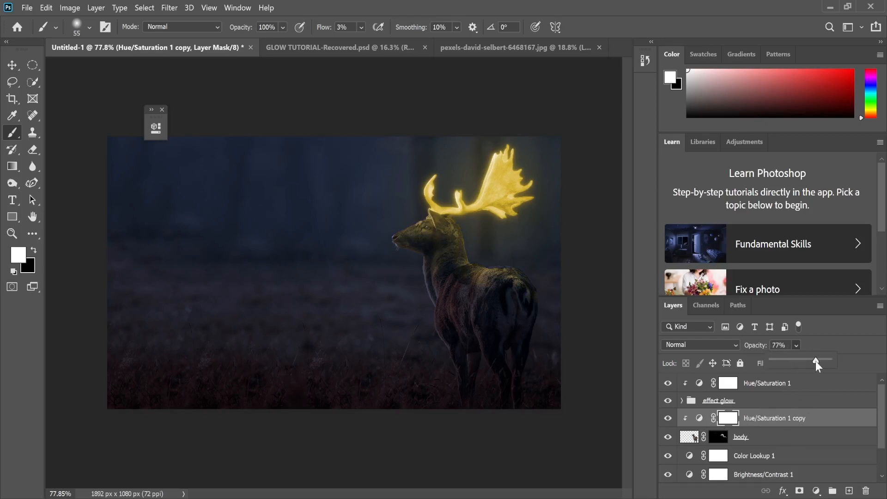
pyautogui.click(794, 423)
# Step: Duplicate Hue/Saturation 1 as an unclipped layer at the top of the stack and invert its mask to black
pyautogui.click(763, 387)
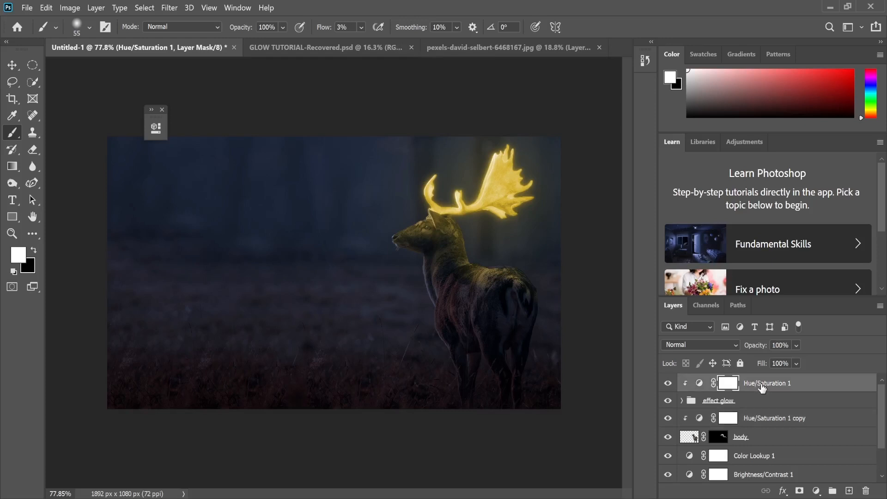
pyautogui.hotkey('ctrl', 'j')
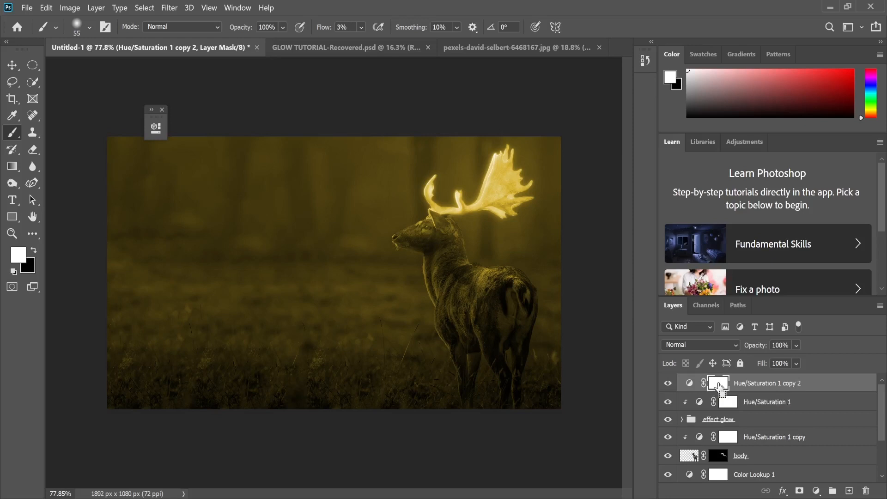
pyautogui.hotkey('ctrl', 'i')
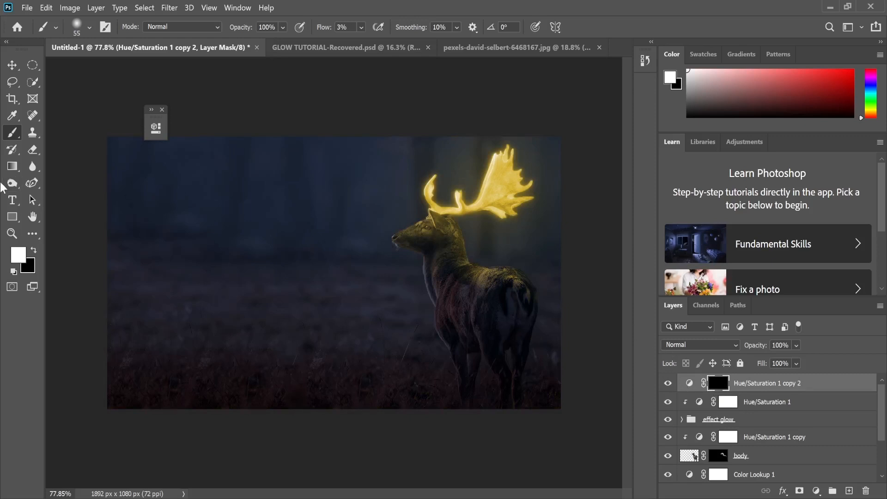
# Step: Configure the soft brush with 100% flow, a flattened elliptical tip and a size of 600 px
pyautogui.click(361, 27)
pyautogui.moveTo(366, 43); pyautogui.dragTo(421, 43)
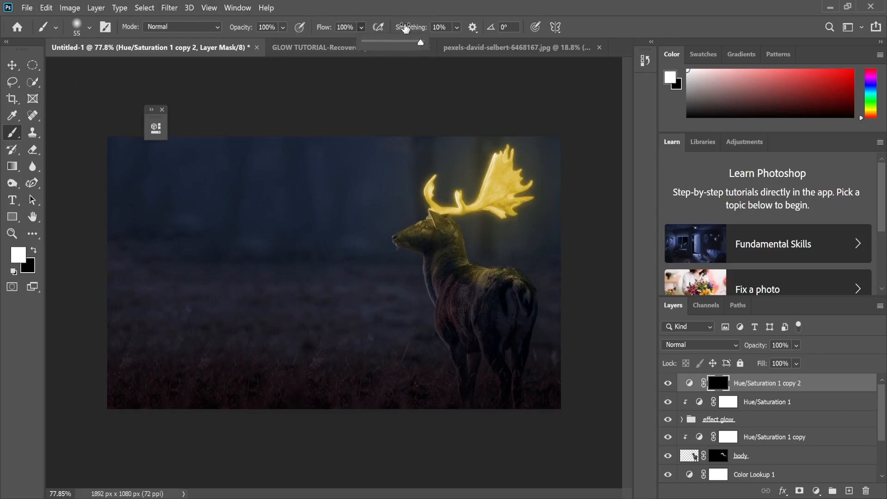
pyautogui.click(89, 27)
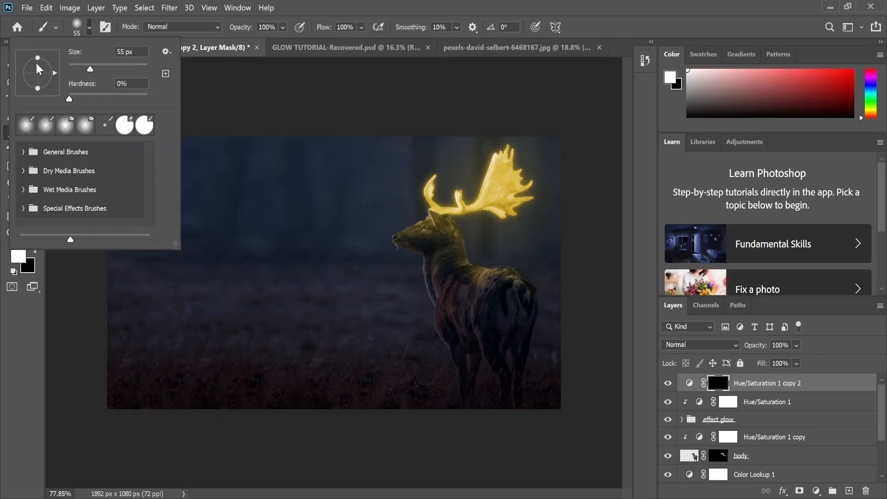
pyautogui.moveTo(36, 57); pyautogui.dragTo(36, 68)
pyautogui.moveTo(116, 70); pyautogui.dragTo(134, 68)
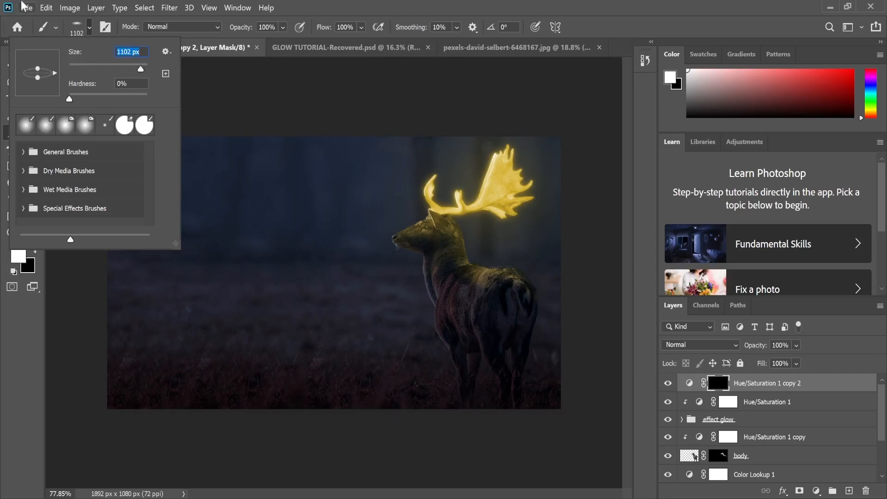
pyautogui.moveTo(134, 69); pyautogui.dragTo(139, 71)
pyautogui.moveTo(140, 70); pyautogui.dragTo(143, 71)
pyautogui.doubleClick(117, 51)
pyautogui.write('6')
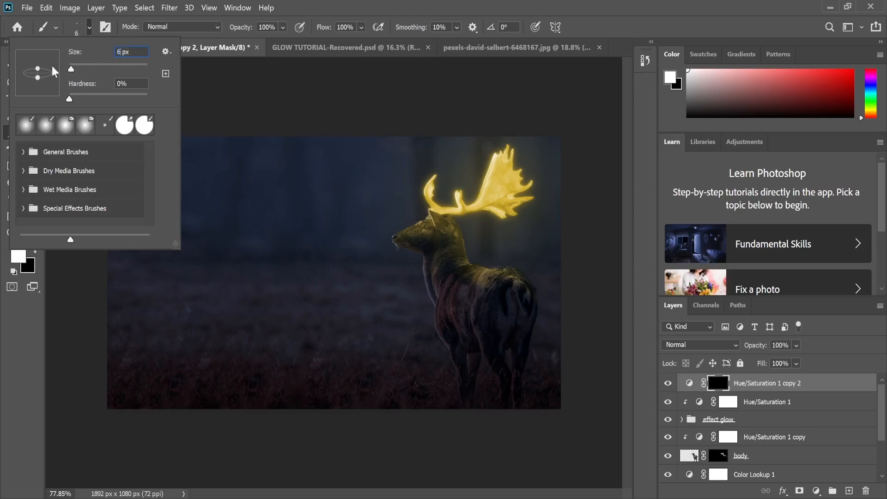
pyautogui.write('00')
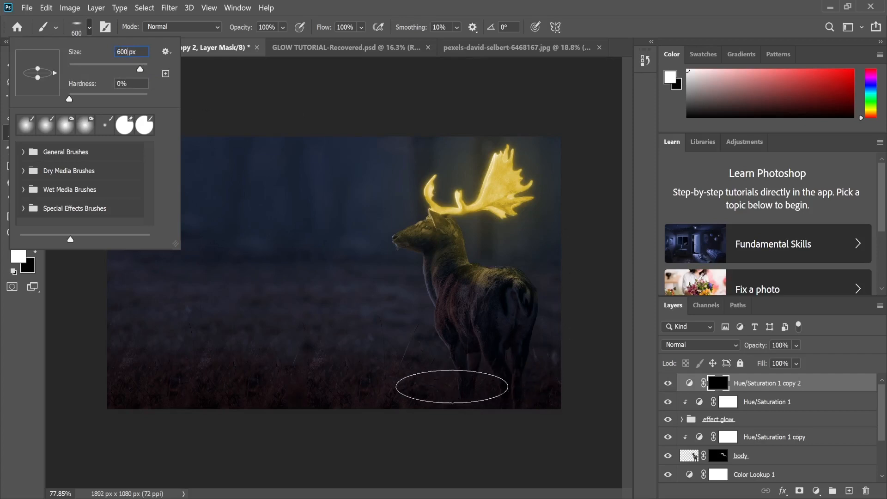
pyautogui.click(12, 338)
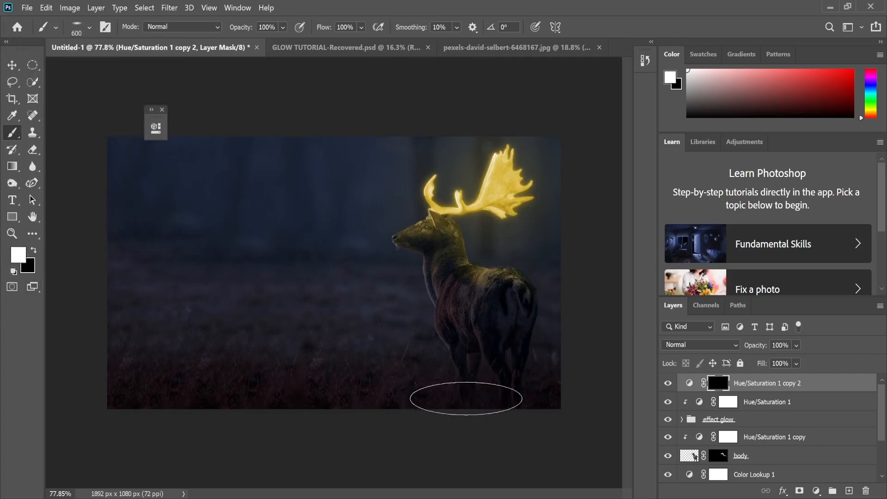
# Step: Paint white on the Hue/Saturation 1 copy 2 mask over the grass around the deer's feet and reduce that layer's opacity
pyautogui.moveTo(474, 390)
pyautogui.mouseDown()
pyautogui.moveTo(456, 379)
pyautogui.moveTo(488, 396)
pyautogui.moveTo(517, 391)
pyautogui.moveTo(466, 384)
pyautogui.moveTo(442, 364)
pyautogui.moveTo(504, 409)
pyautogui.moveTo(451, 370)
pyautogui.moveTo(368, 444)
pyautogui.moveTo(477, 393)
pyautogui.moveTo(508, 393)
pyautogui.mouseUp()
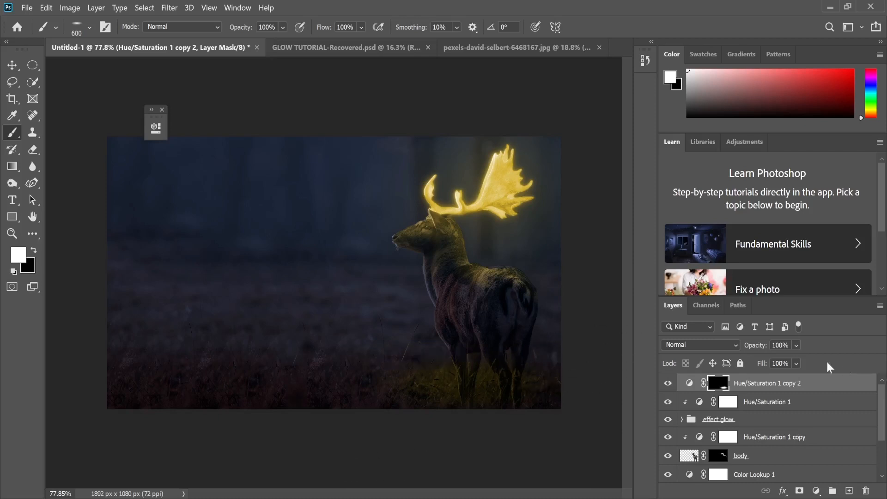
pyautogui.click(796, 345)
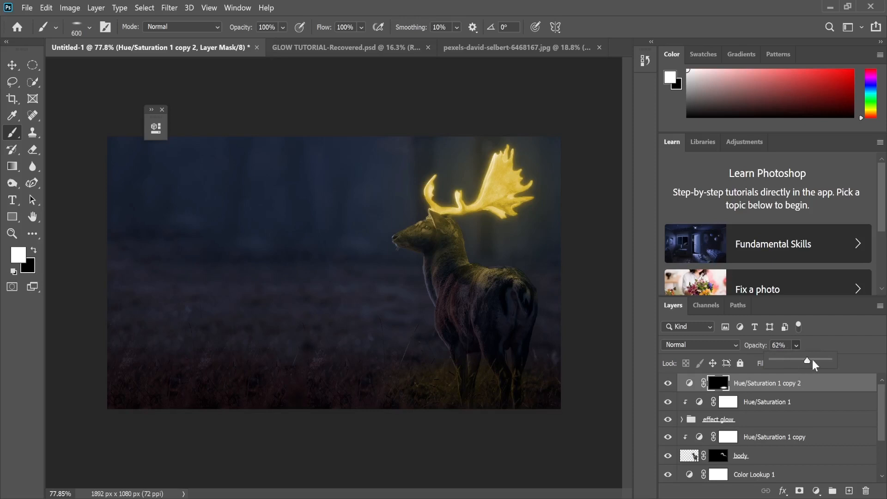
pyautogui.moveTo(817, 361); pyautogui.dragTo(822, 361)
# Step: Stamp all visible layers into a new top layer named "glow effect" and convert it to a Smart Object
pyautogui.hotkey('ctrl', 'alt', 'shift', 'e')
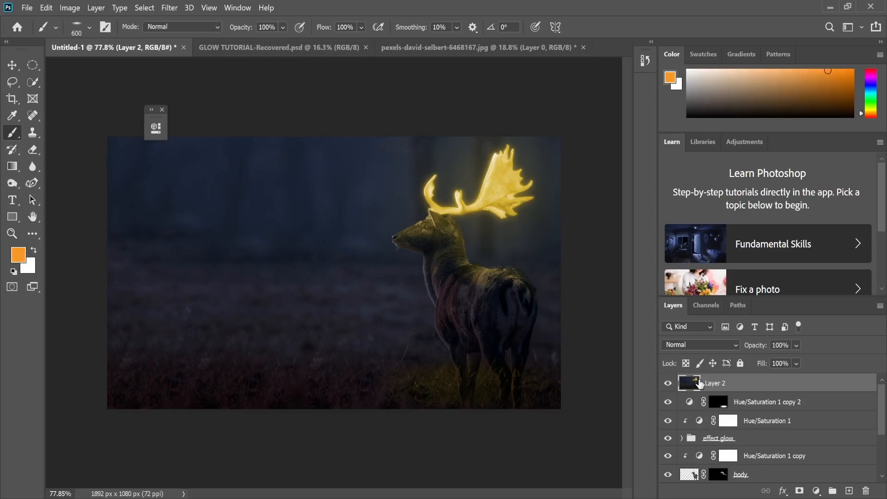
pyautogui.doubleClick(715, 383)
pyautogui.press('BackSpace')
pyautogui.write('glow effect')
pyautogui.press('Return')
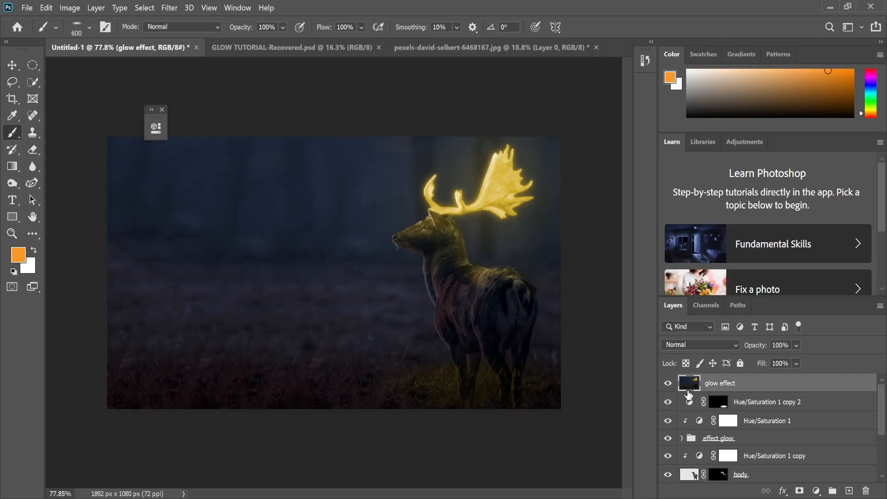
pyautogui.rightClick(756, 384)
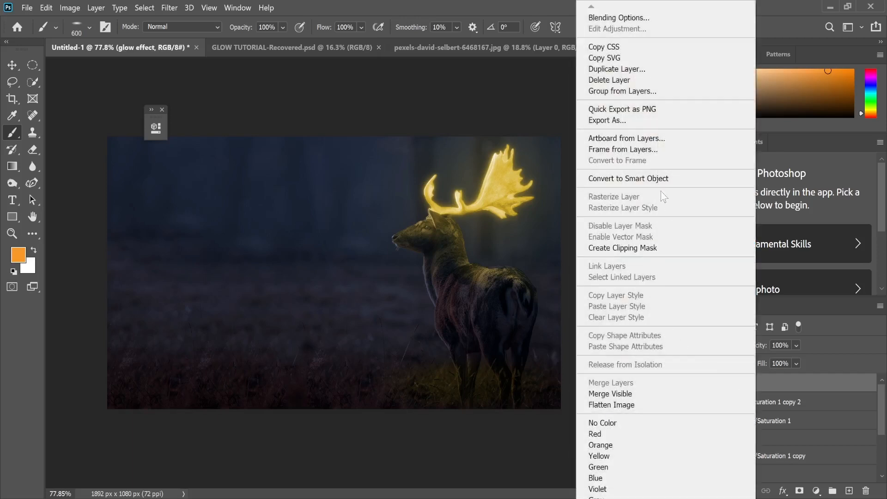
pyautogui.click(650, 179)
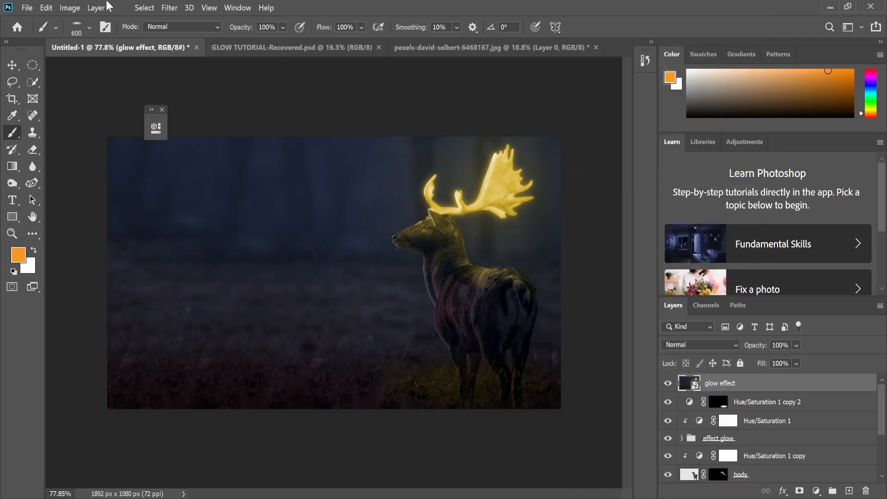